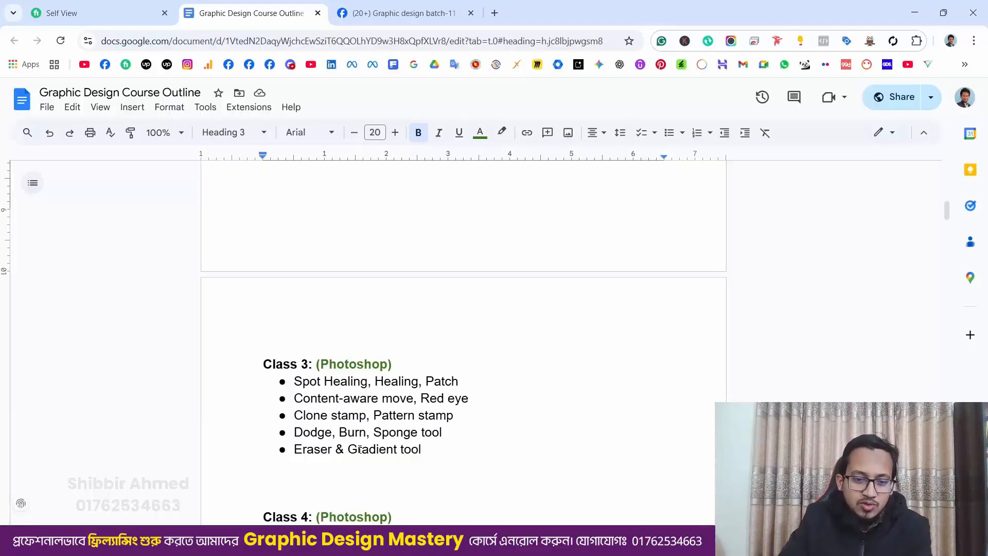
Switch to the Class 3 folder and open remove pimples.jpg in Photoshop.
{"action": "mouse_move", "coordinate": [257, 542]}
{"action": "left_click", "coordinate": [272, 474]}
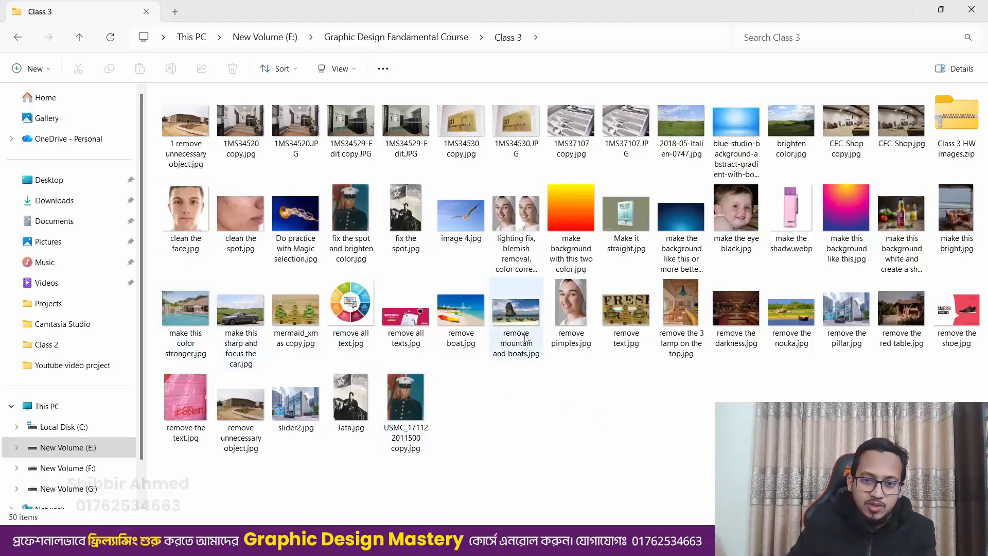
{"action": "left_click_drag", "start_coordinate": [571, 311], "coordinate": [497, 309]}
{"action": "left_click_drag", "start_coordinate": [411, 343], "coordinate": [411, 343]}
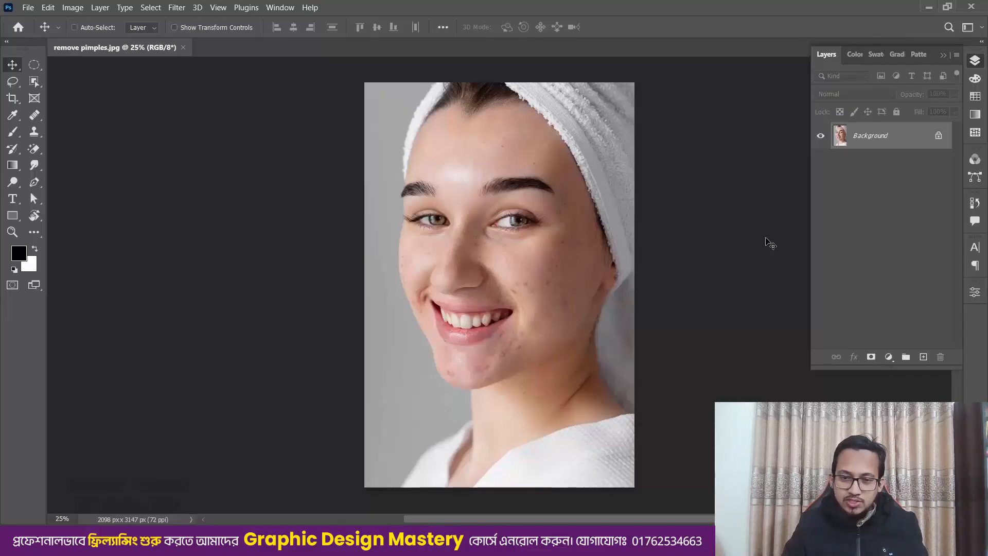
Duplicate the background layer and activate the Spot Healing Brush tool.
{"action": "key", "text": "ctrl+j"}
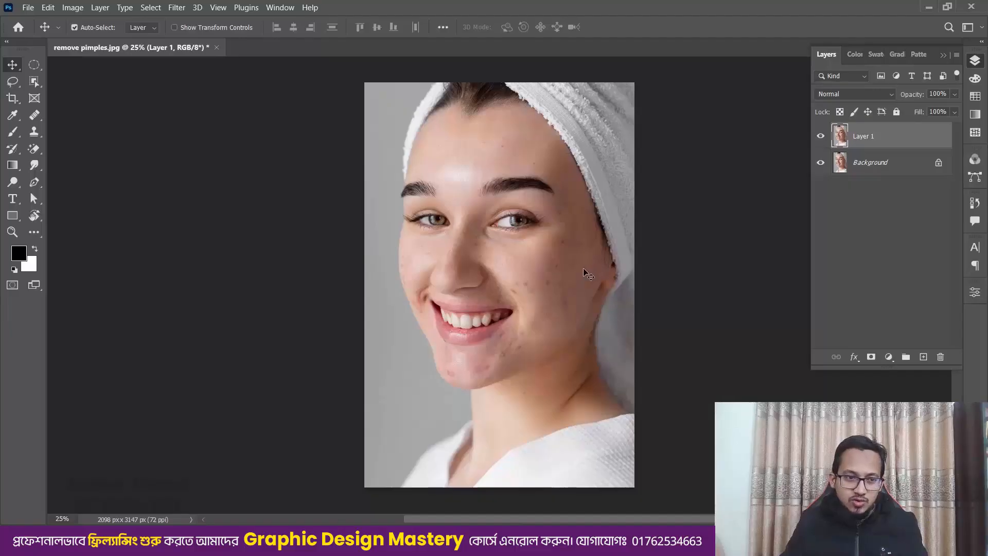
{"action": "scroll", "coordinate": [589, 276], "scroll_direction": "up", "scroll_amount": 1}
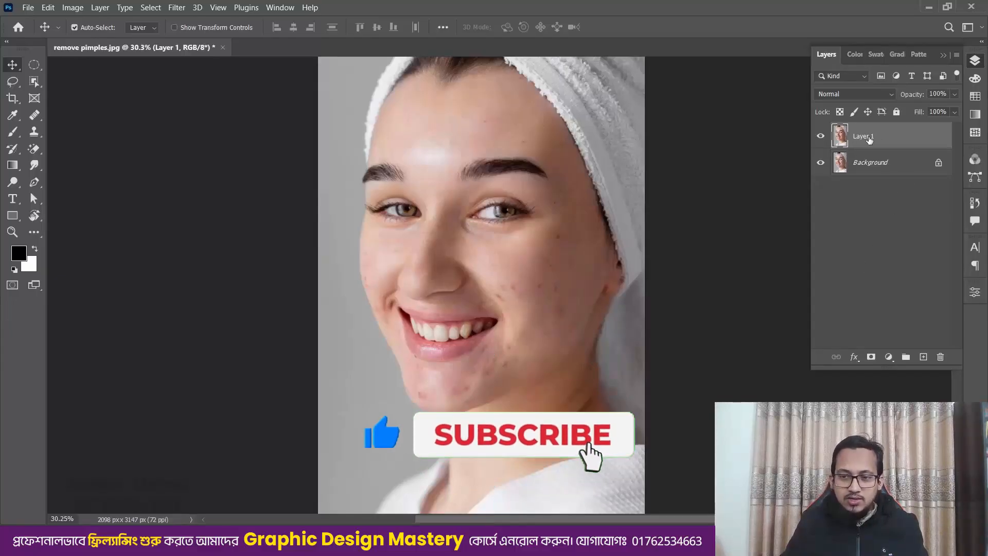
{"action": "scroll", "coordinate": [585, 330], "scroll_direction": "up", "scroll_amount": 5}
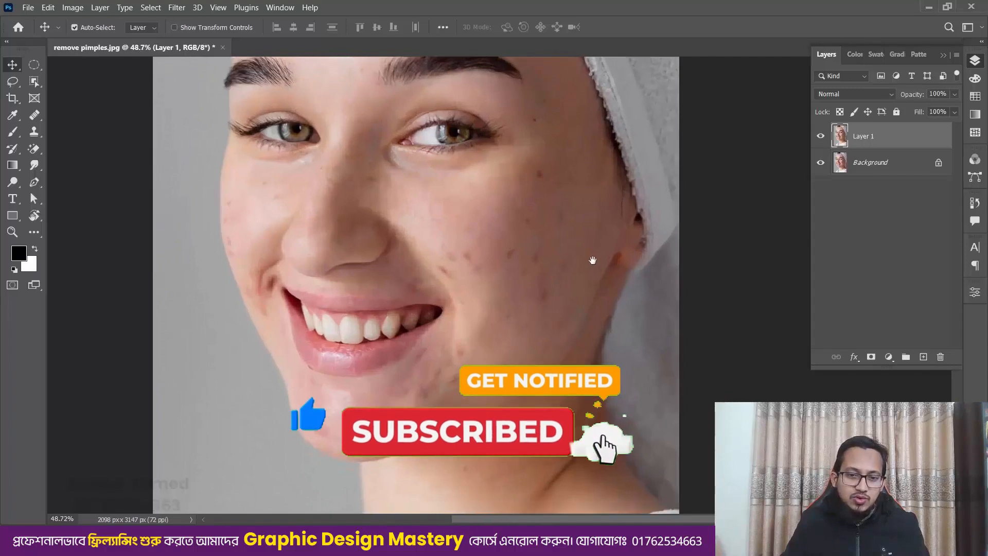
{"action": "scroll", "coordinate": [591, 260], "scroll_direction": "down", "scroll_amount": 2}
{"action": "left_click", "coordinate": [33, 118]}
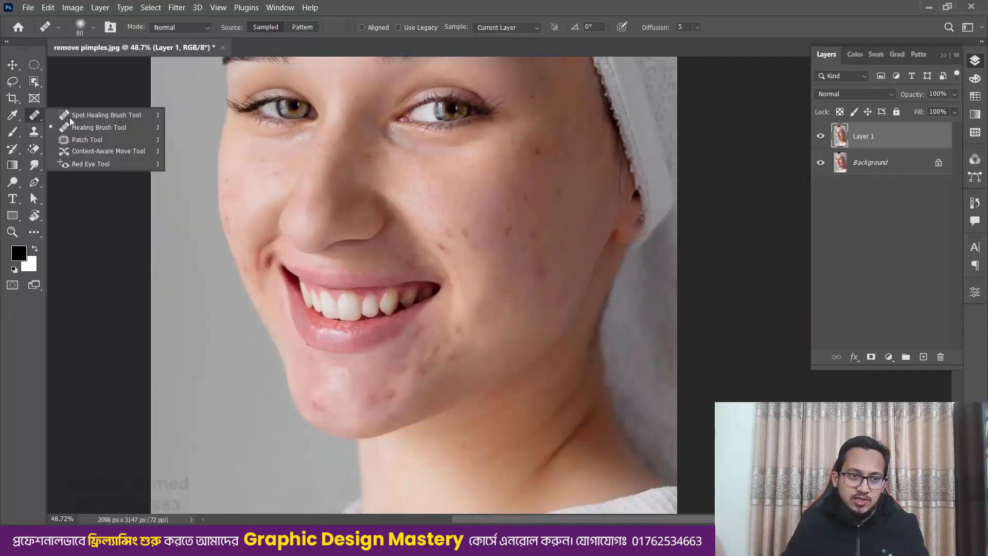
{"action": "left_click", "coordinate": [129, 116]}
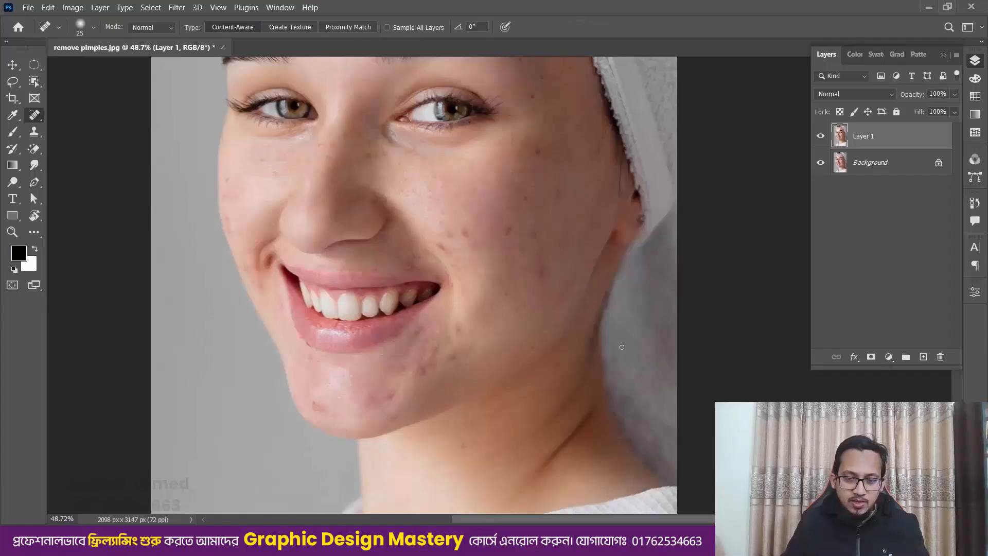
{"action": "scroll", "coordinate": [622, 347], "scroll_direction": "down", "scroll_amount": 2}
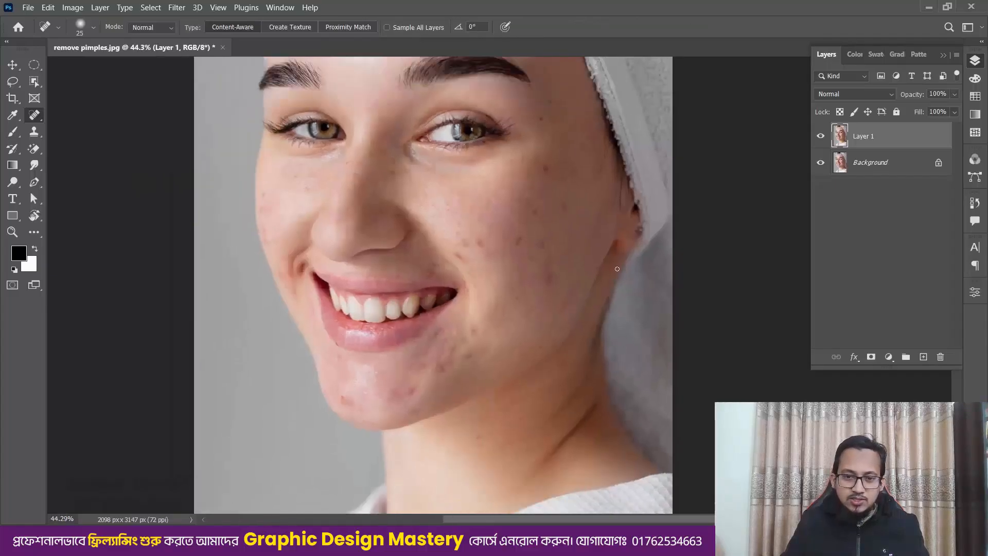
{"action": "key", "text": "space"}
{"action": "left_click_drag", "start_coordinate": [580, 248], "coordinate": [542, 263]}
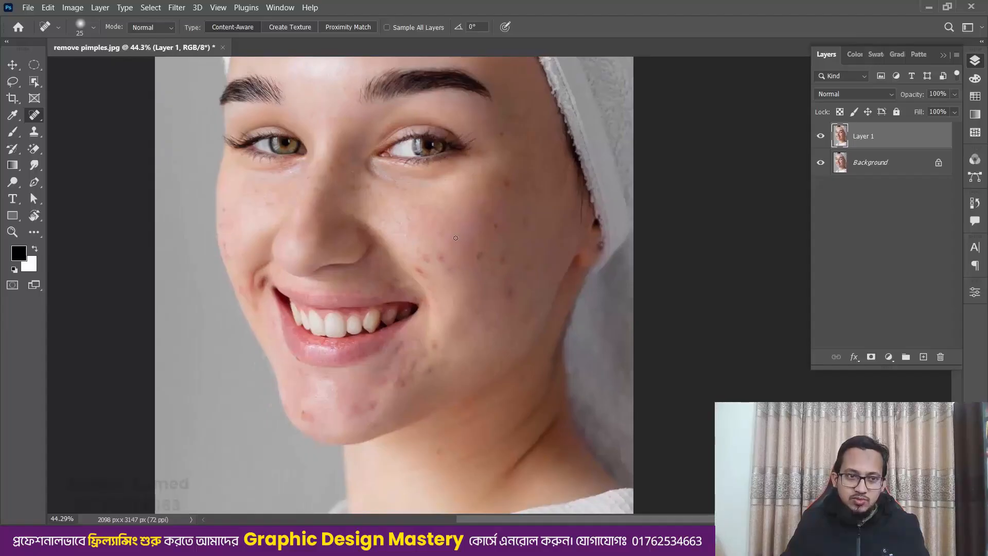
{"action": "scroll", "coordinate": [516, 318], "scroll_direction": "up", "scroll_amount": 1}
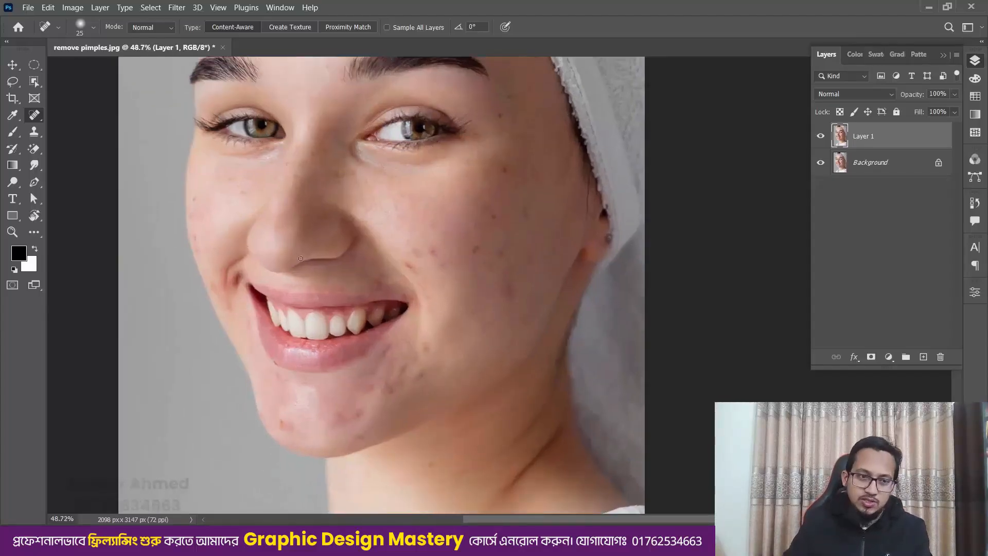
{"action": "right_click", "coordinate": [37, 118]}
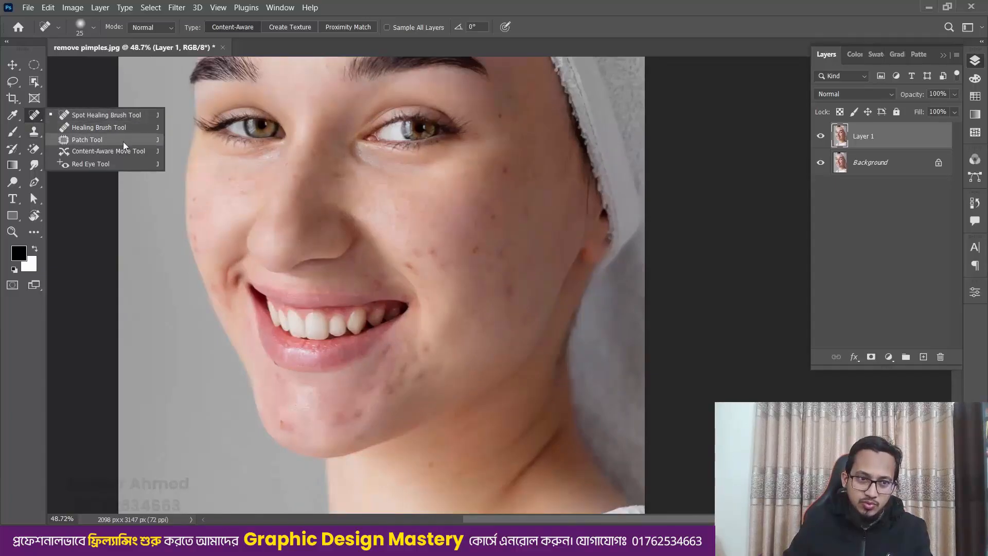
{"action": "left_click", "coordinate": [106, 115]}
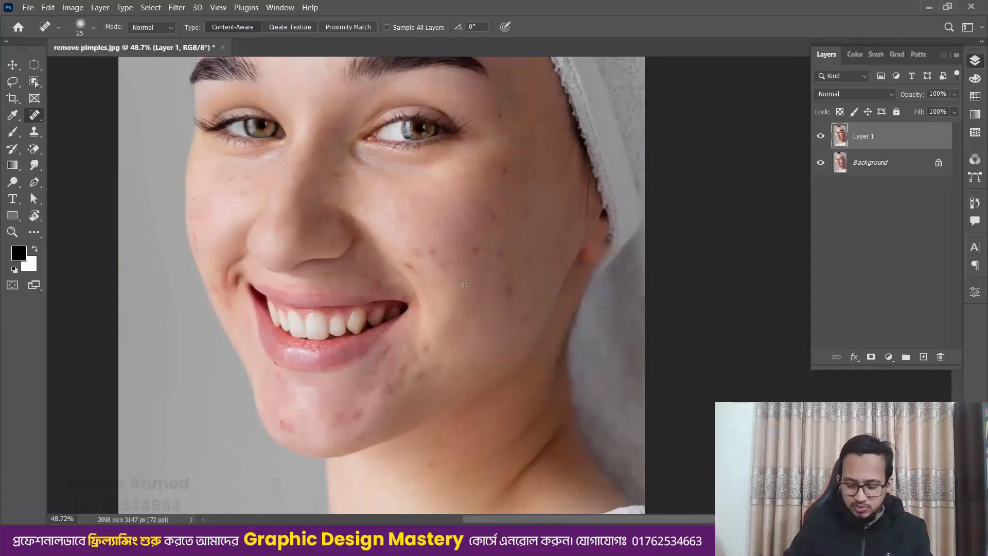
Try larger and smaller Spot Healing Brush sizes, and set the size to 80.
{"action": "key", "text": "bracketright"}
{"action": "key", "text": "bracketright"}
{"action": "key", "text": "bracketright"}
{"action": "key", "text": "bracketright"}
{"action": "key", "text": "bracketright"}
{"action": "key", "text": "bracketright"}
{"action": "key", "text": "bracketright"}
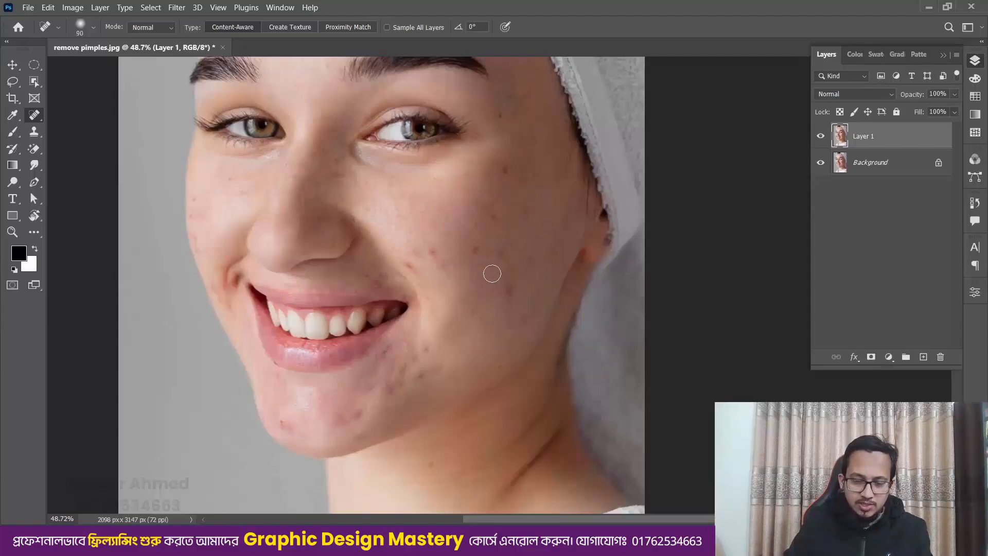
{"action": "key", "text": "bracketright"}
{"action": "key", "text": "bracketright"}
{"action": "key", "text": "bracketright"}
{"action": "key", "text": "bracketright"}
{"action": "key", "text": "bracketright"}
{"action": "key", "text": "bracketright"}
{"action": "key", "text": "bracketright"}
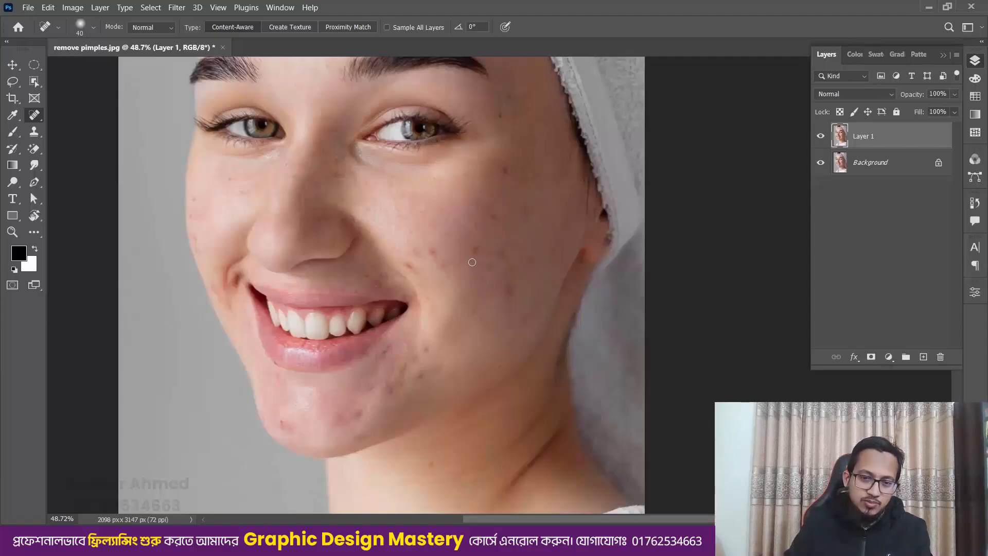
{"action": "key", "text": "bracketleft"}
{"action": "key", "text": "bracketleft"}
{"action": "key", "text": "bracketleft"}
{"action": "key", "text": "bracketleft"}
{"action": "key", "text": "bracketleft"}
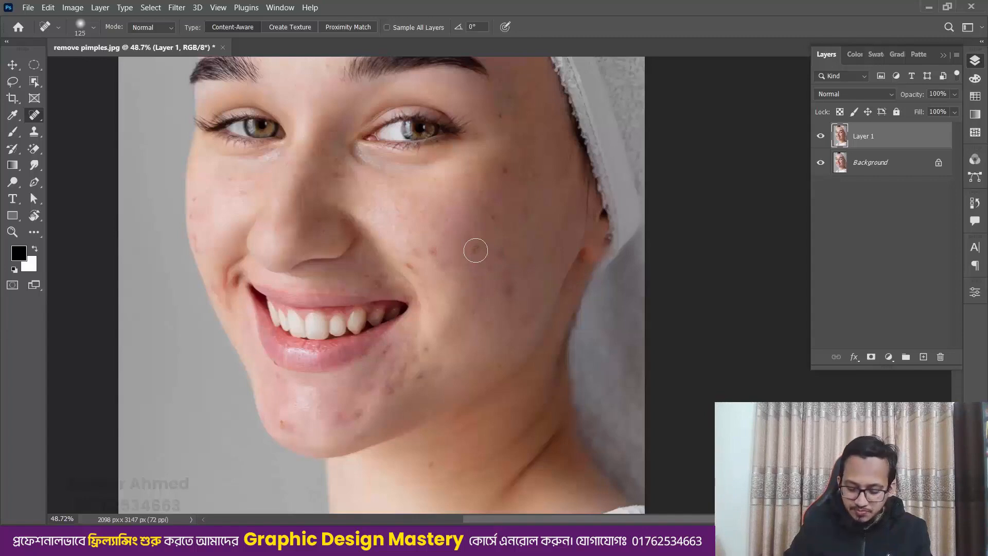
{"action": "key", "text": "bracketright"}
{"action": "key", "text": "bracketright"}
{"action": "key", "text": "bracketright"}
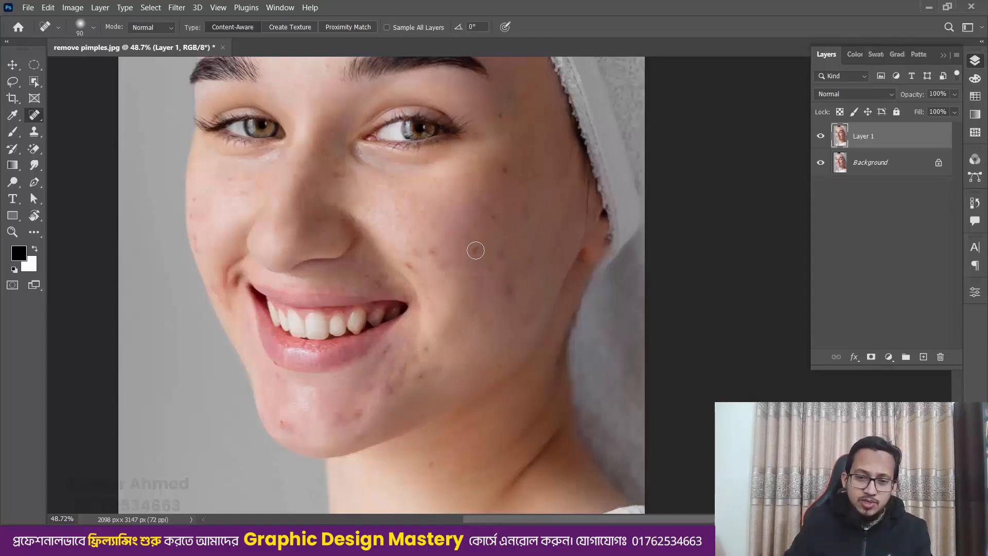
{"action": "key", "text": "bracketleft"}
{"action": "key", "text": "bracketleft"}
{"action": "key", "text": "bracketleft"}
{"action": "key", "text": "bracketleft"}
{"action": "key", "text": "bracketleft"}
{"action": "key", "text": "bracketleft"}
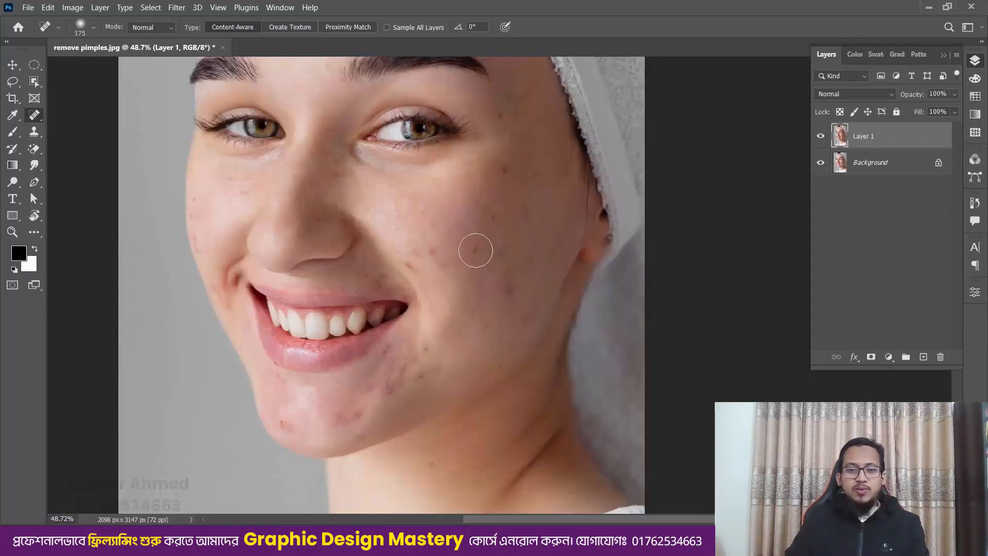
Heal the pimples and dark spots on the woman's cheek between nose and ear with the Spot Healing Brush.
{"action": "scroll", "coordinate": [477, 249], "scroll_direction": "up", "scroll_amount": 5}
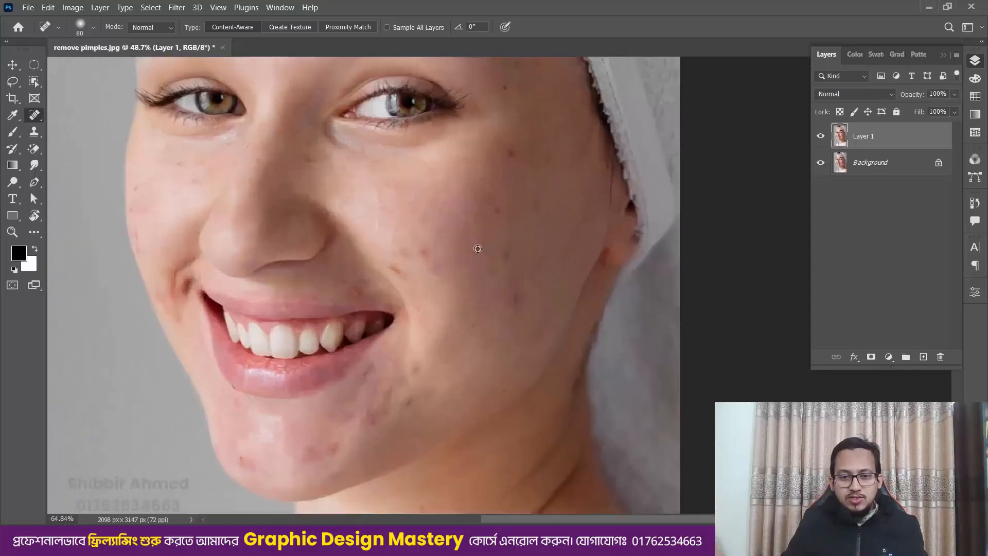
{"action": "scroll", "coordinate": [479, 300], "scroll_direction": "down", "scroll_amount": 3}
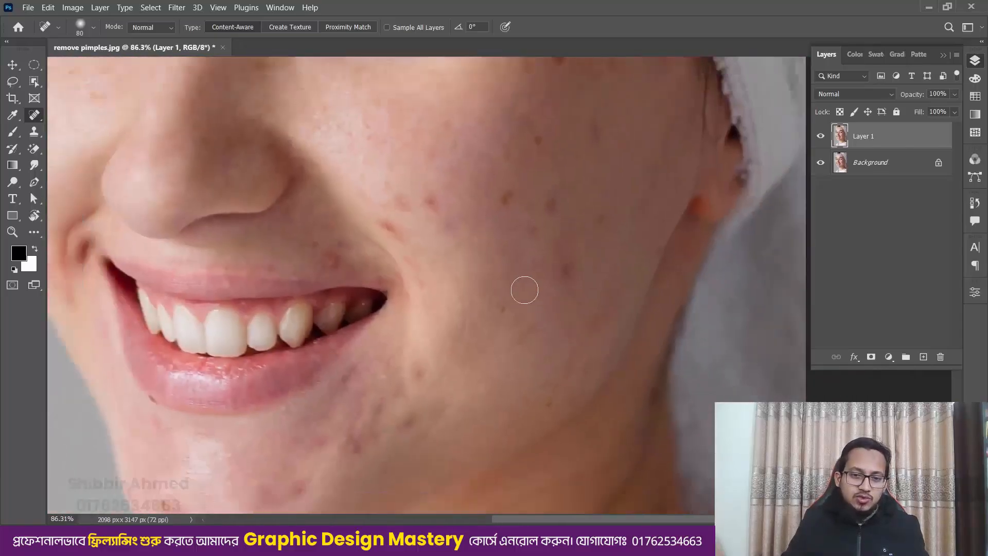
{"action": "left_click_drag", "start_coordinate": [524, 289], "coordinate": [485, 232]}
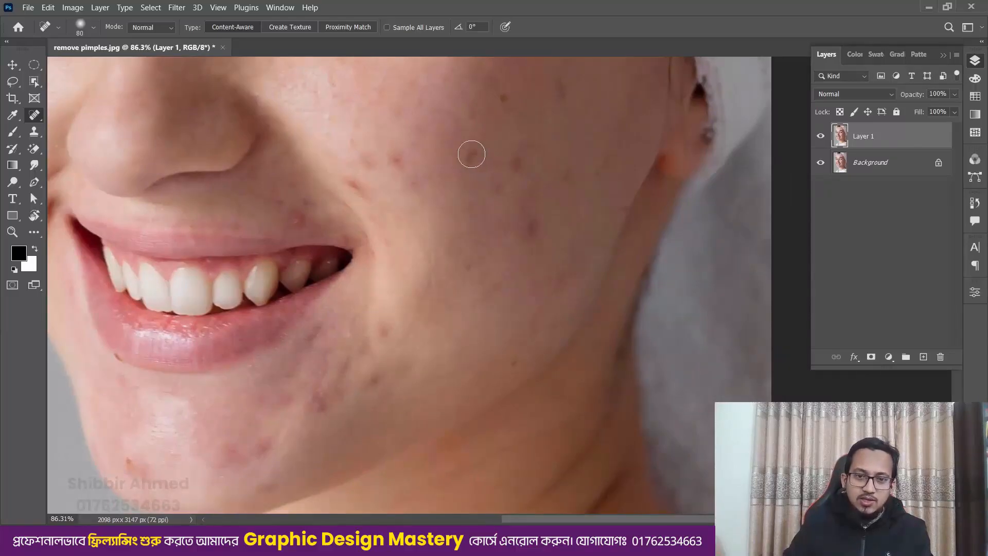
{"action": "left_click_drag", "start_coordinate": [469, 157], "coordinate": [476, 155]}
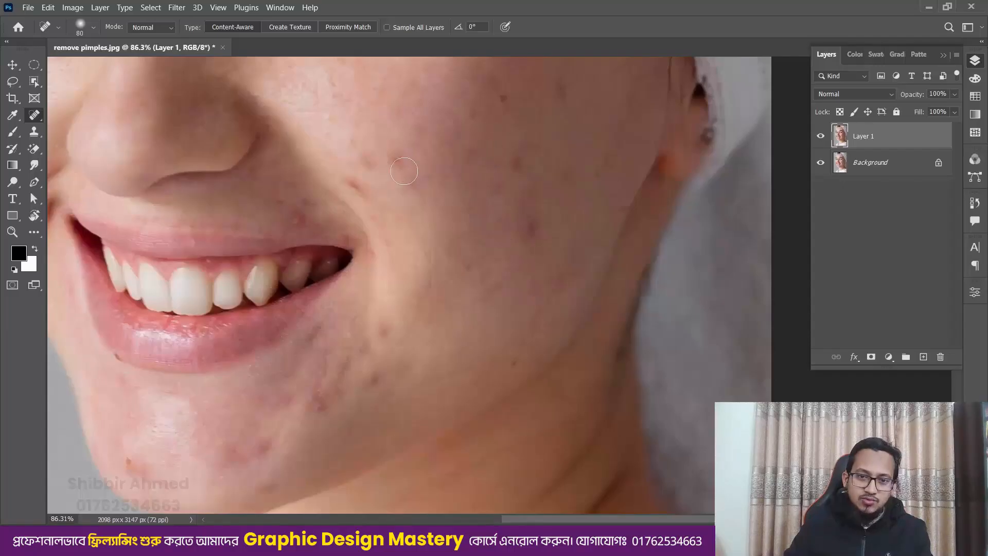
{"action": "mouse_move", "coordinate": [394, 160]}
{"action": "left_mouse_down"}
{"action": "mouse_move", "coordinate": [371, 164]}
{"action": "mouse_move", "coordinate": [358, 189]}
{"action": "mouse_move", "coordinate": [383, 227]}
{"action": "left_mouse_up"}
{"action": "left_click_drag", "start_coordinate": [512, 164], "coordinate": [514, 164]}
{"action": "left_click_drag", "start_coordinate": [504, 102], "coordinate": [502, 100]}
{"action": "left_click_drag", "start_coordinate": [501, 185], "coordinate": [499, 180]}
{"action": "left_click_drag", "start_coordinate": [527, 225], "coordinate": [530, 229]}
{"action": "left_click_drag", "start_coordinate": [563, 178], "coordinate": [564, 174]}
{"action": "left_click_drag", "start_coordinate": [564, 94], "coordinate": [565, 96]}
{"action": "scroll", "coordinate": [437, 267], "scroll_direction": "down", "scroll_amount": 1}
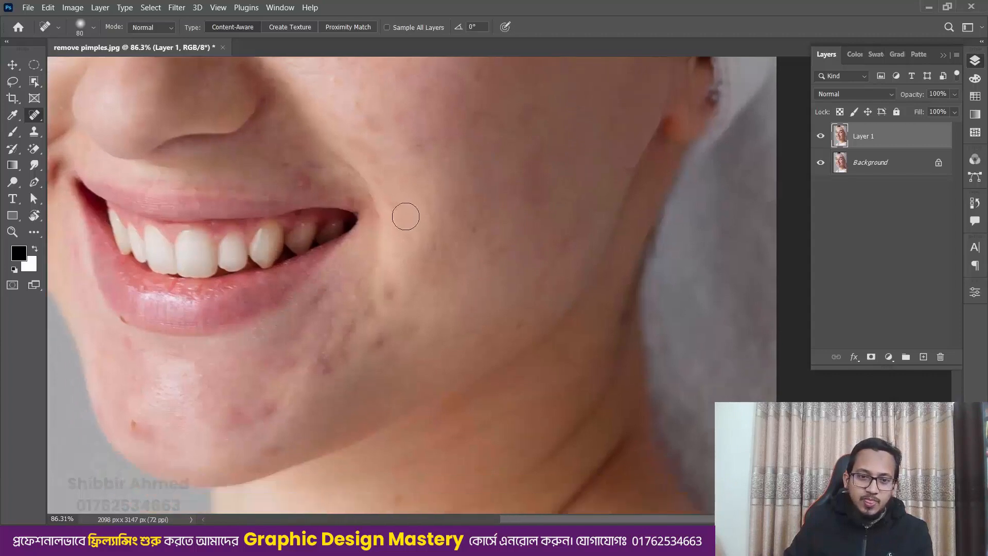
Heal the remaining blemishes beside the mouth corner, on the chin and along the jaw.
{"action": "left_click_drag", "start_coordinate": [401, 211], "coordinate": [392, 205]}
{"action": "left_click_drag", "start_coordinate": [391, 297], "coordinate": [393, 288]}
{"action": "left_click_drag", "start_coordinate": [377, 335], "coordinate": [379, 346]}
{"action": "left_click_drag", "start_coordinate": [319, 365], "coordinate": [322, 363]}
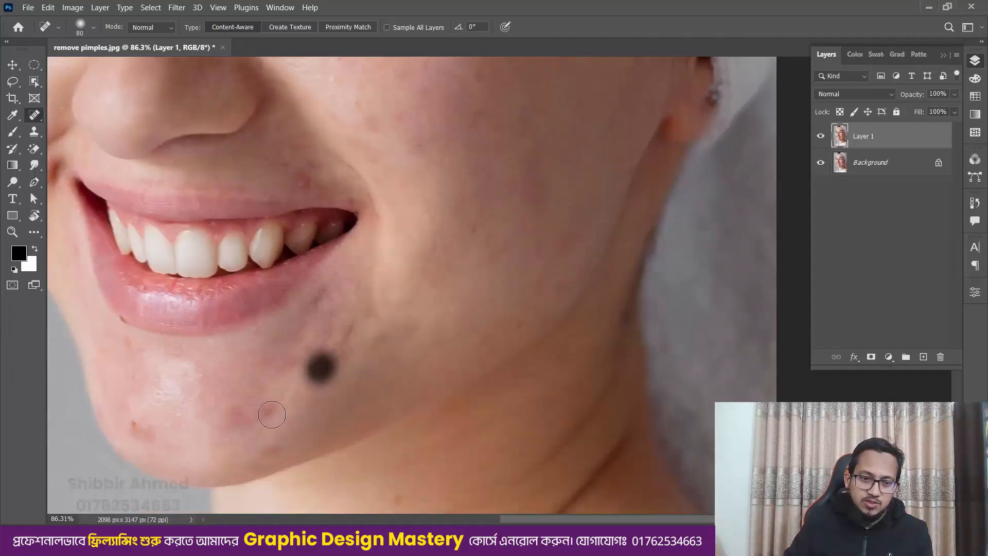
{"action": "left_click_drag", "start_coordinate": [268, 410], "coordinate": [265, 412]}
{"action": "left_click", "coordinate": [276, 452]}
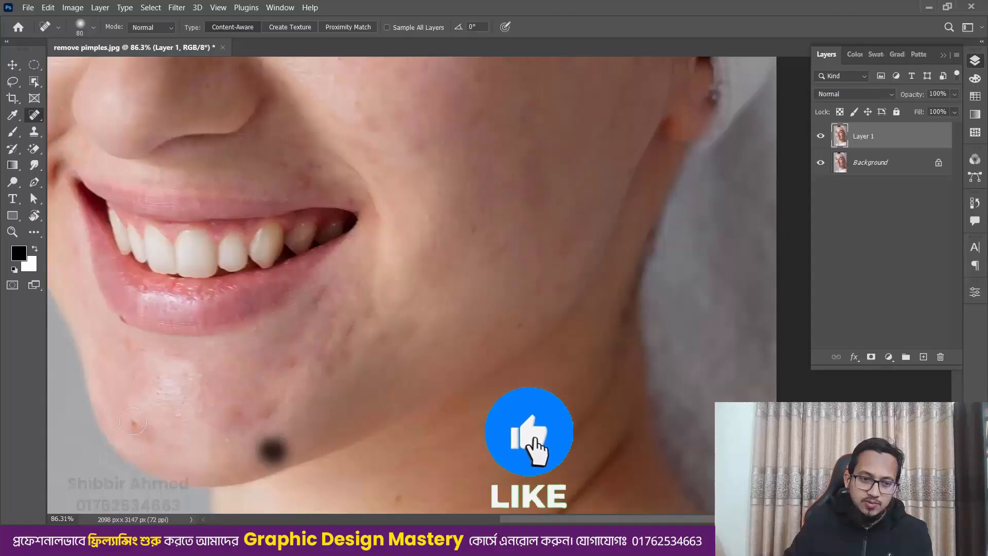
{"action": "left_click", "coordinate": [133, 422]}
{"action": "left_click", "coordinate": [518, 324]}
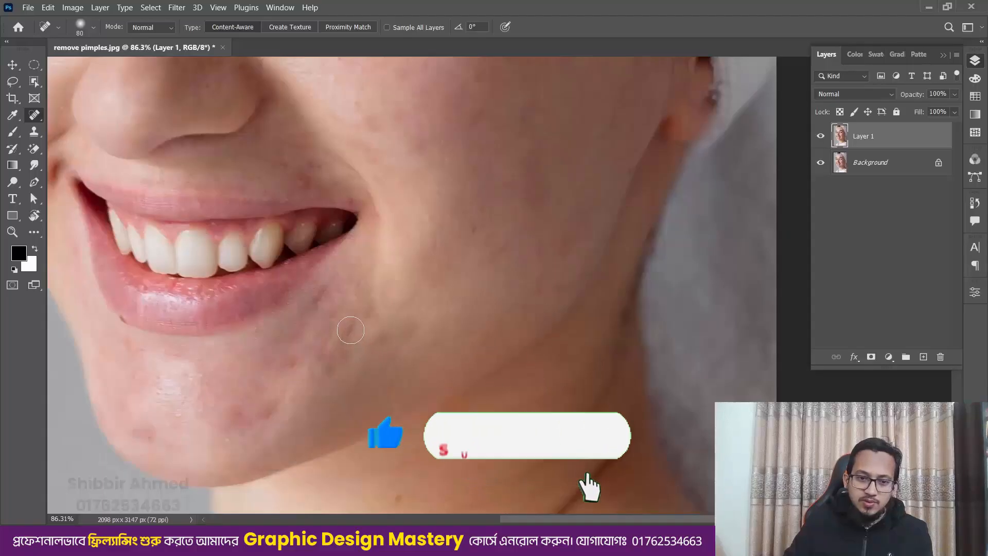
{"action": "left_click_drag", "start_coordinate": [349, 329], "coordinate": [330, 346]}
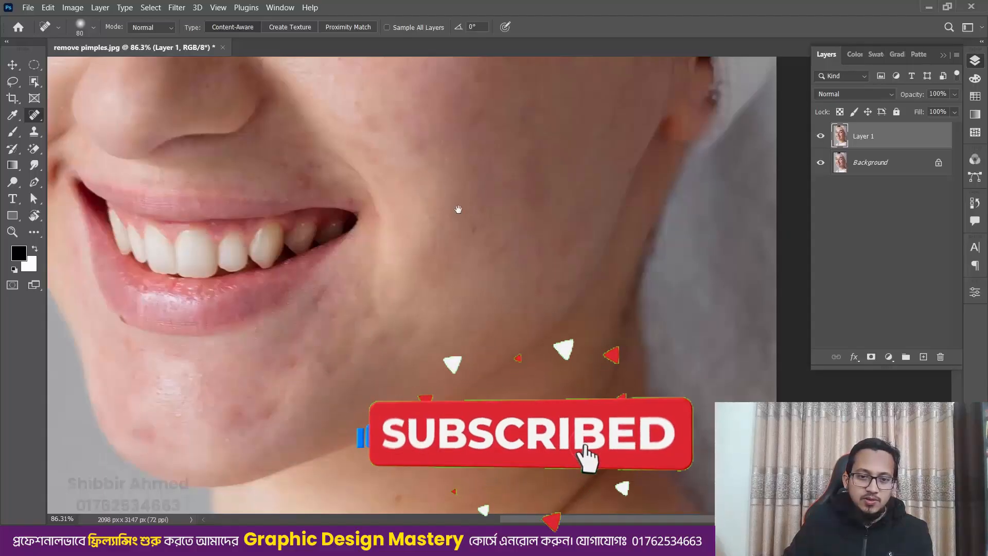
Compare the face before and after retouching by hiding and showing Layer 1.
{"action": "scroll", "coordinate": [481, 343], "scroll_direction": "up", "scroll_amount": 5}
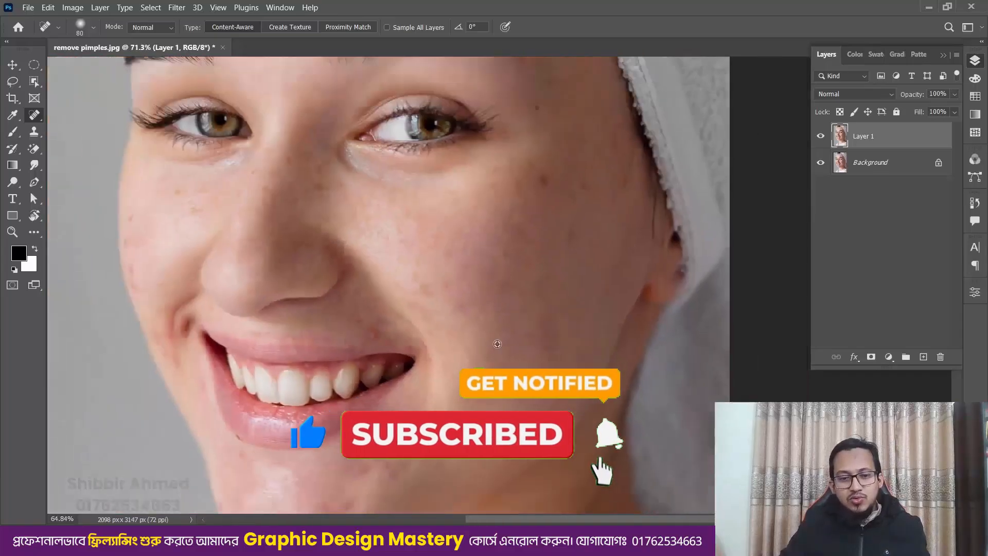
{"action": "scroll", "coordinate": [484, 344], "scroll_direction": "down", "scroll_amount": 3}
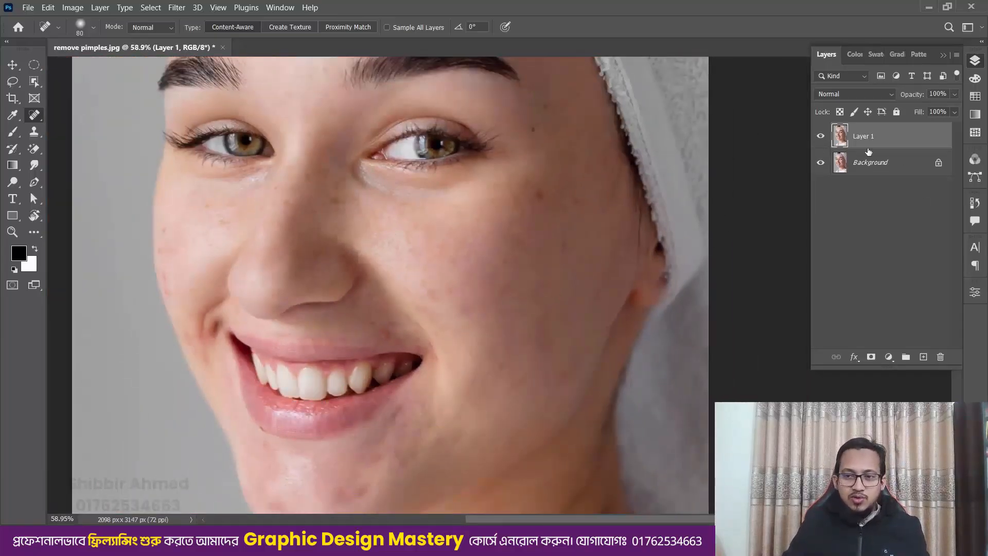
{"action": "left_click", "coordinate": [820, 137]}
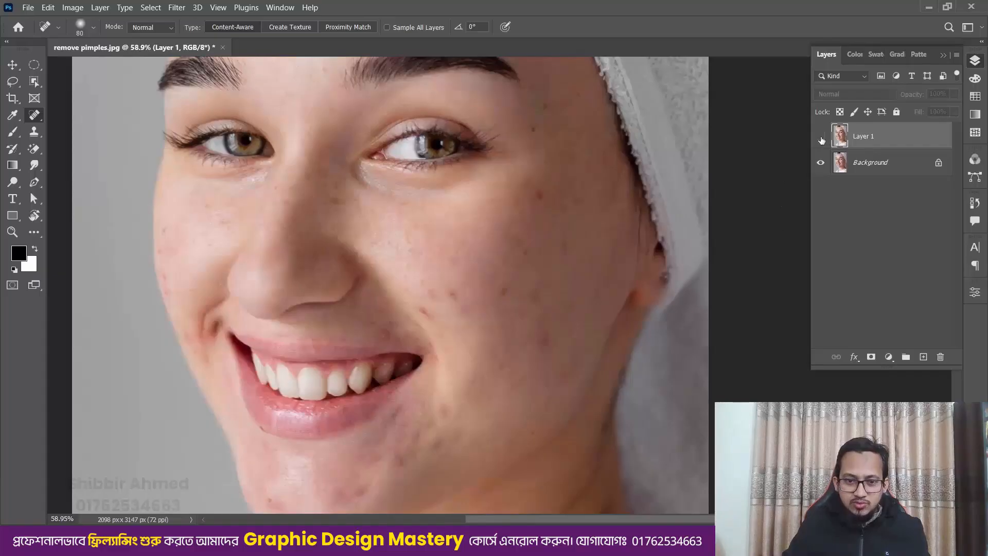
{"action": "left_click", "coordinate": [820, 137]}
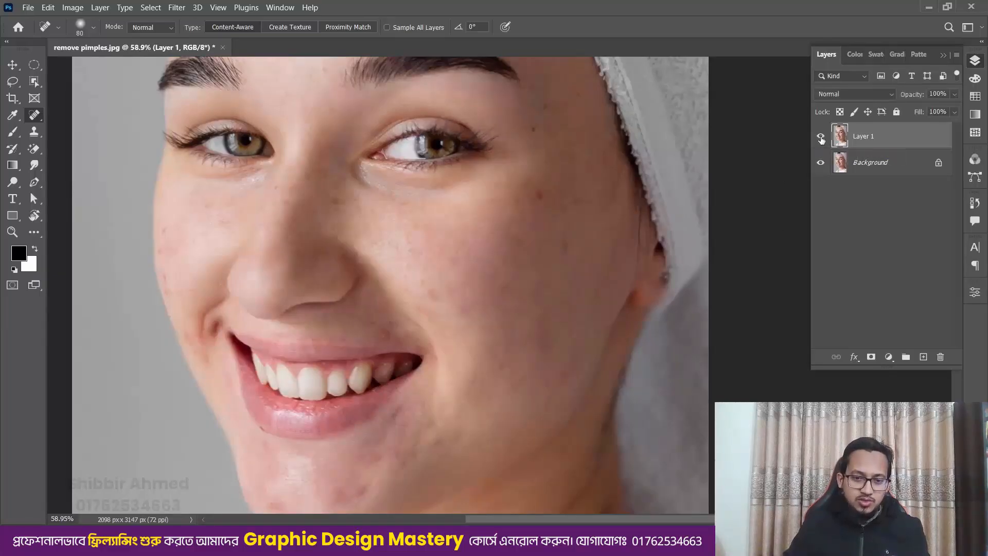
{"action": "left_click", "coordinate": [820, 137]}
{"action": "left_click", "coordinate": [821, 137]}
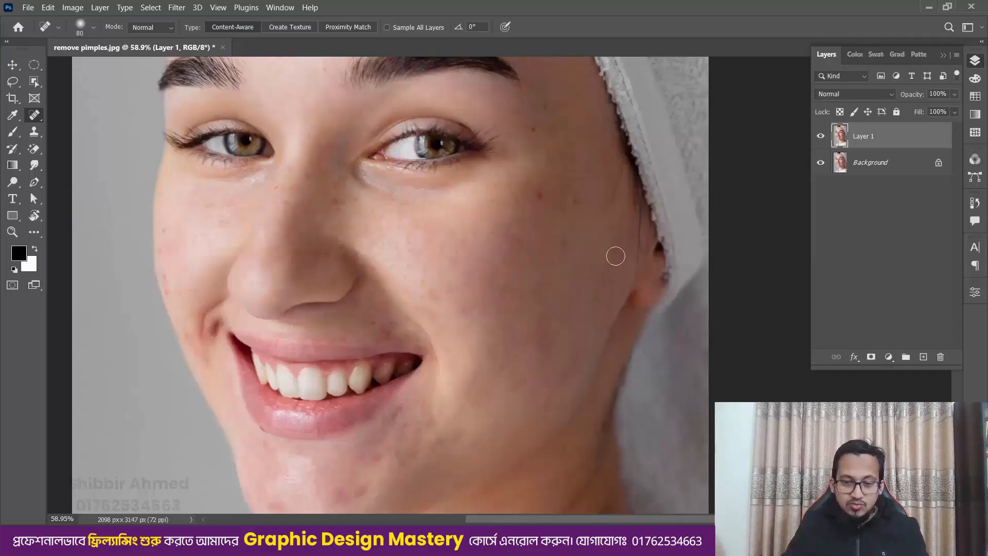
Delete the retouched layer and duplicate the background layer again for a fresh copy.
{"action": "key", "text": "v"}
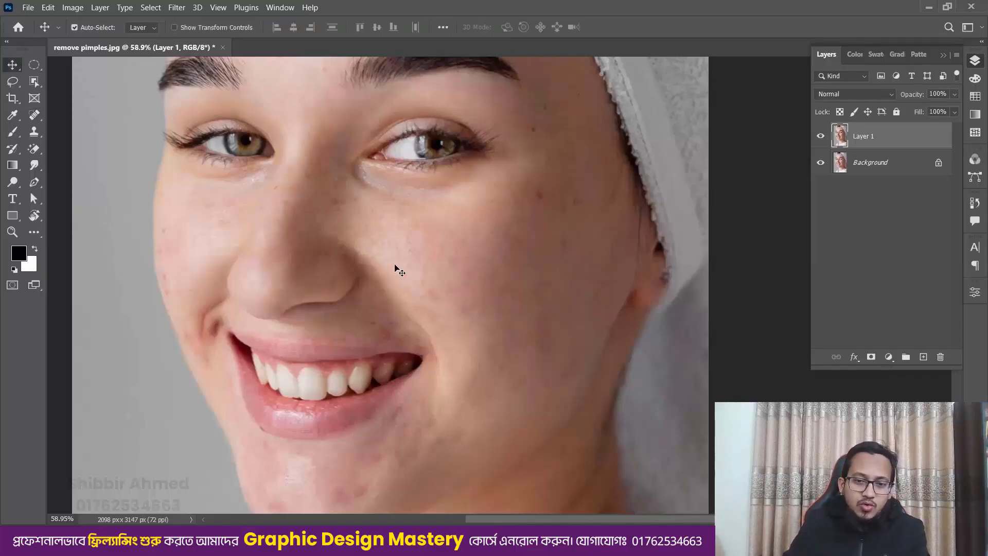
{"action": "key", "text": "Delete"}
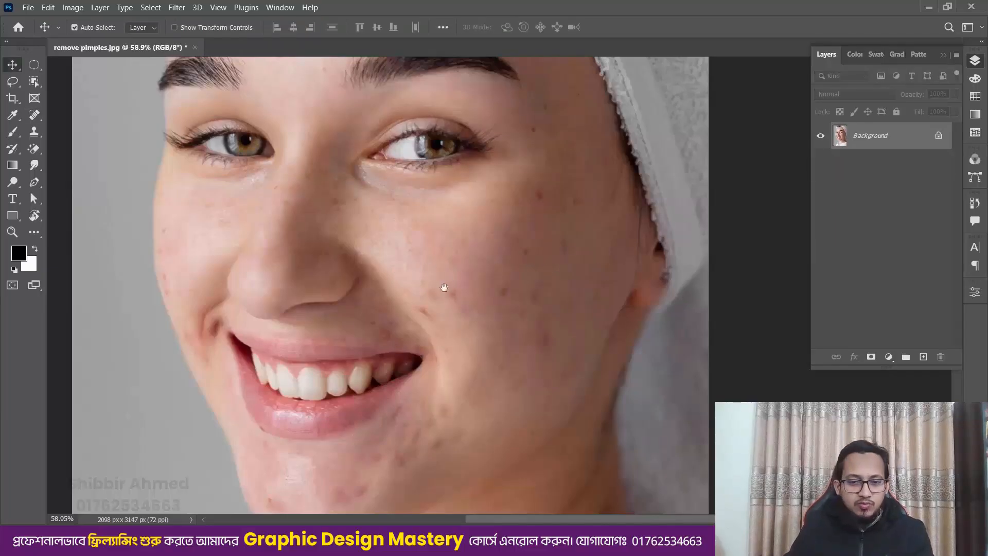
{"action": "left_click_drag", "start_coordinate": [457, 282], "coordinate": [412, 214]}
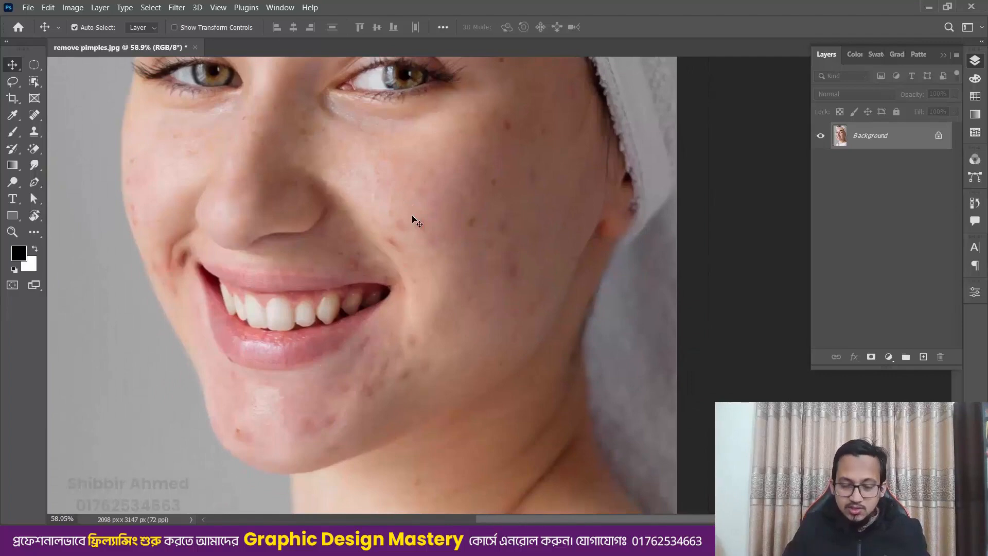
{"action": "key", "text": "ctrl"}
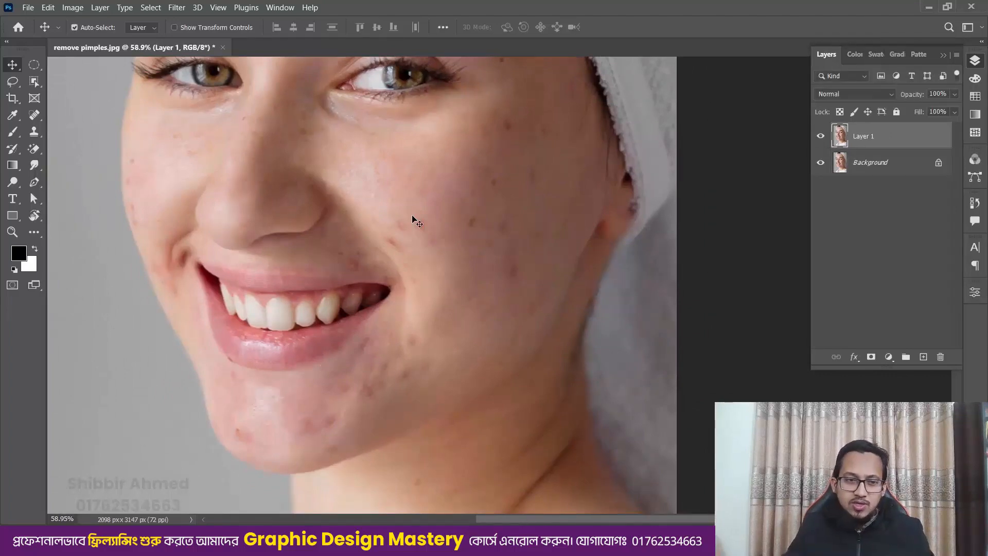
Try to heal the dark spot in the middle of the cheek with the Healing Brush without defining a source point.
{"action": "left_click", "coordinate": [39, 113]}
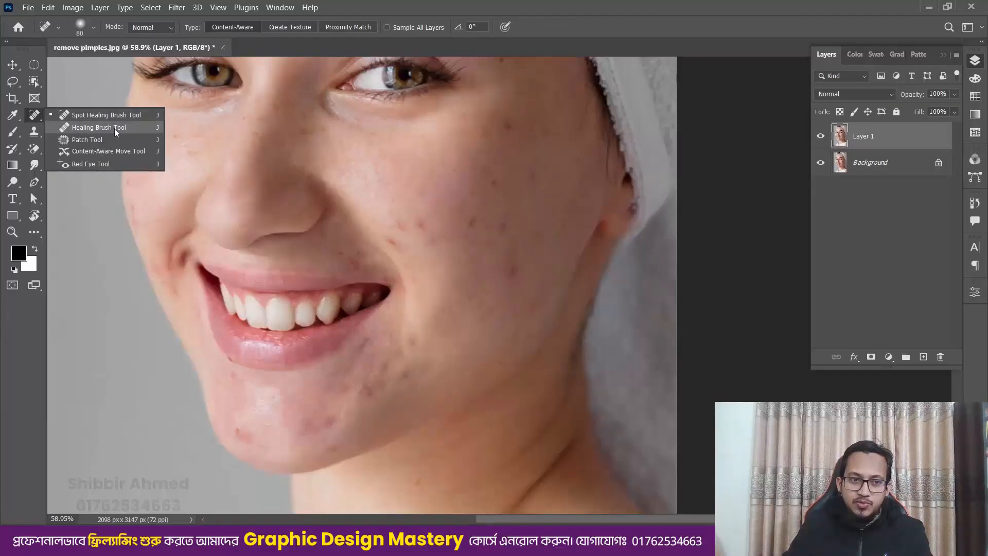
{"action": "left_click", "coordinate": [108, 129]}
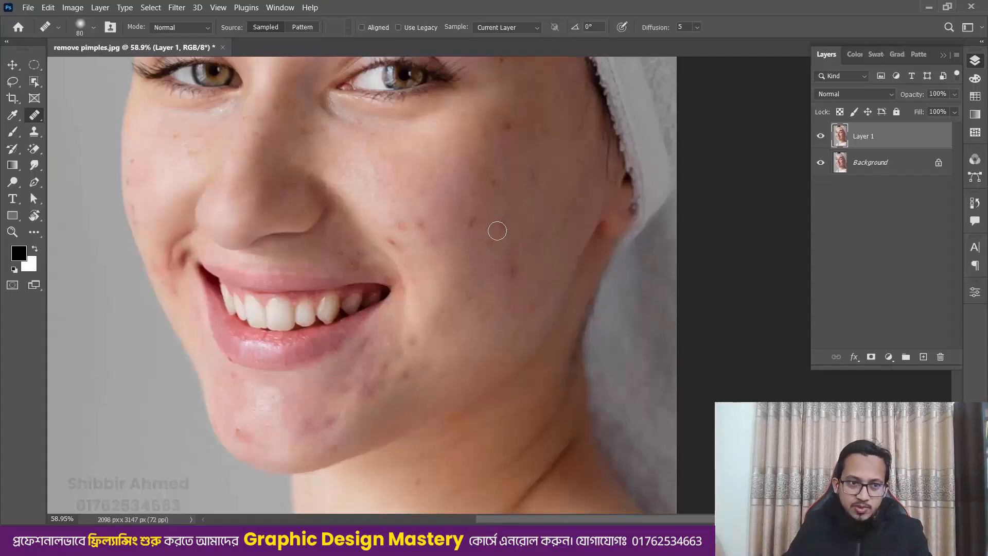
{"action": "scroll", "coordinate": [496, 221], "scroll_direction": "up", "scroll_amount": 2}
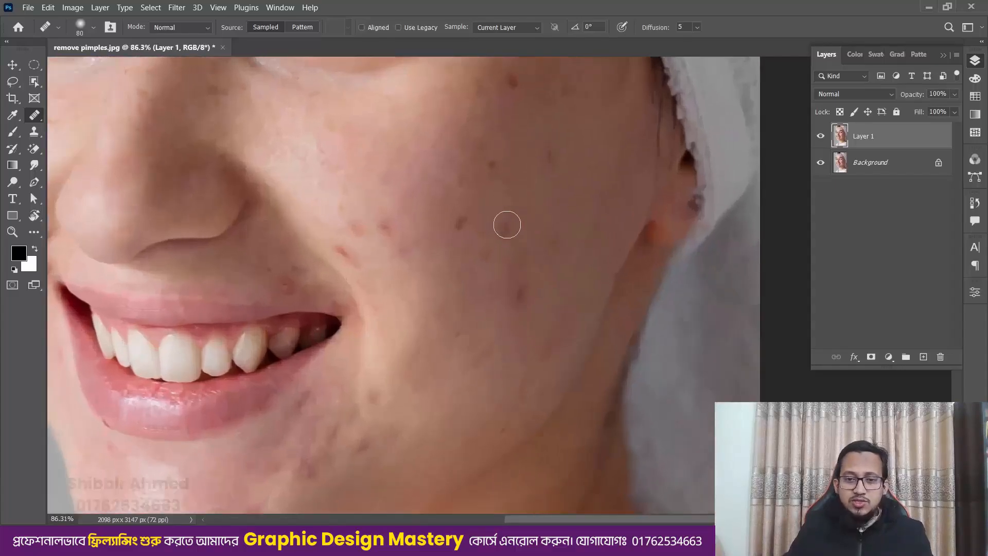
{"action": "left_click_drag", "start_coordinate": [505, 223], "coordinate": [456, 196]}
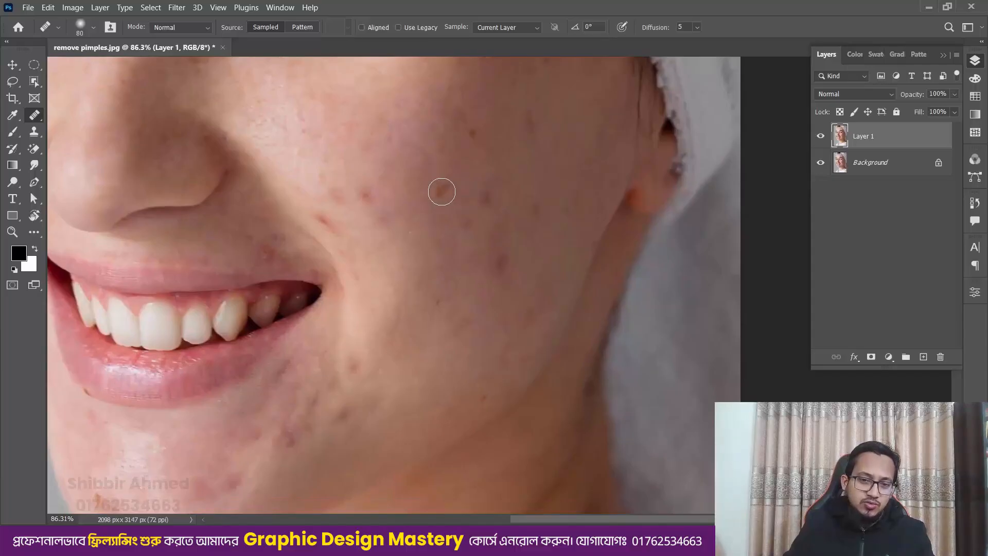
{"action": "left_click", "coordinate": [442, 191]}
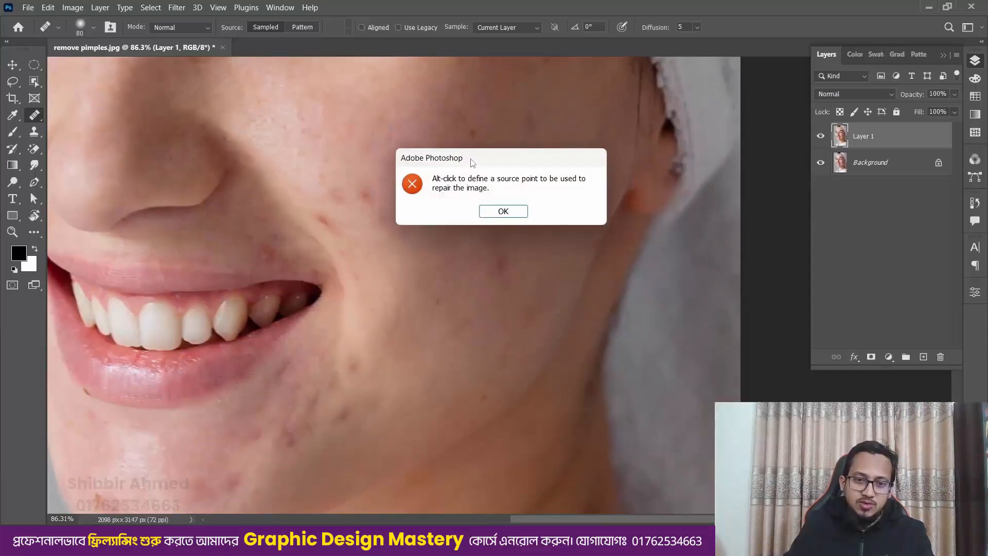
{"action": "left_click_drag", "start_coordinate": [472, 163], "coordinate": [561, 106]}
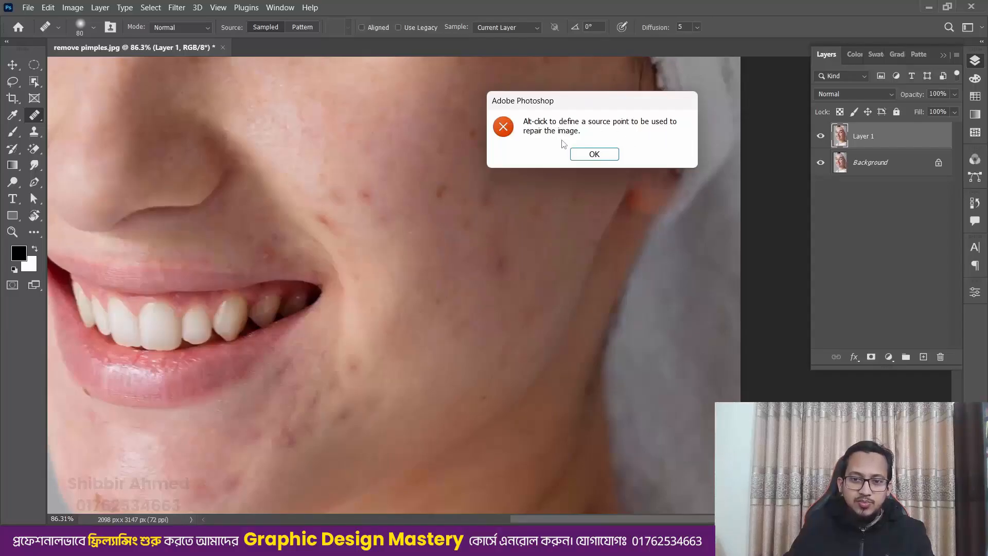
{"action": "left_click_drag", "start_coordinate": [583, 106], "coordinate": [634, 106]}
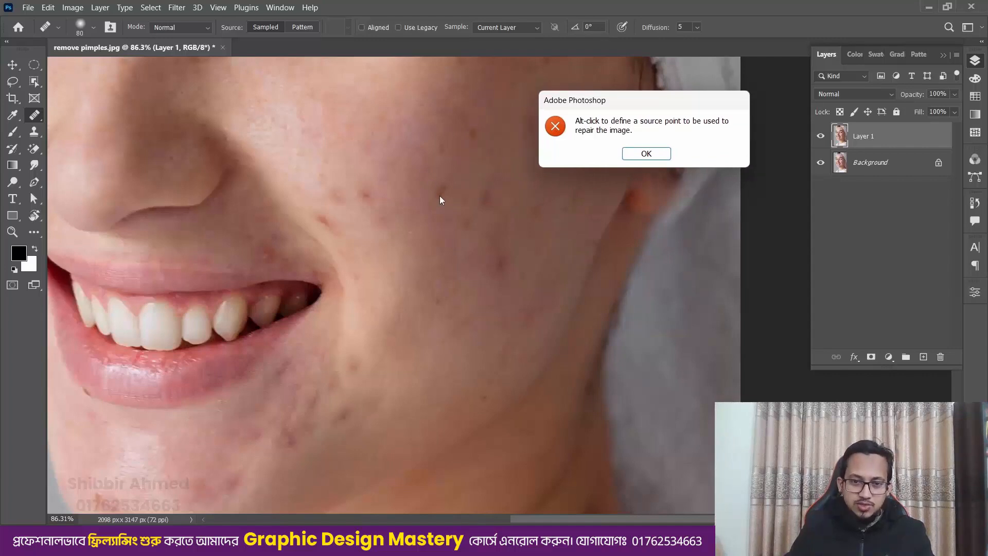
{"action": "left_click", "coordinate": [646, 156]}
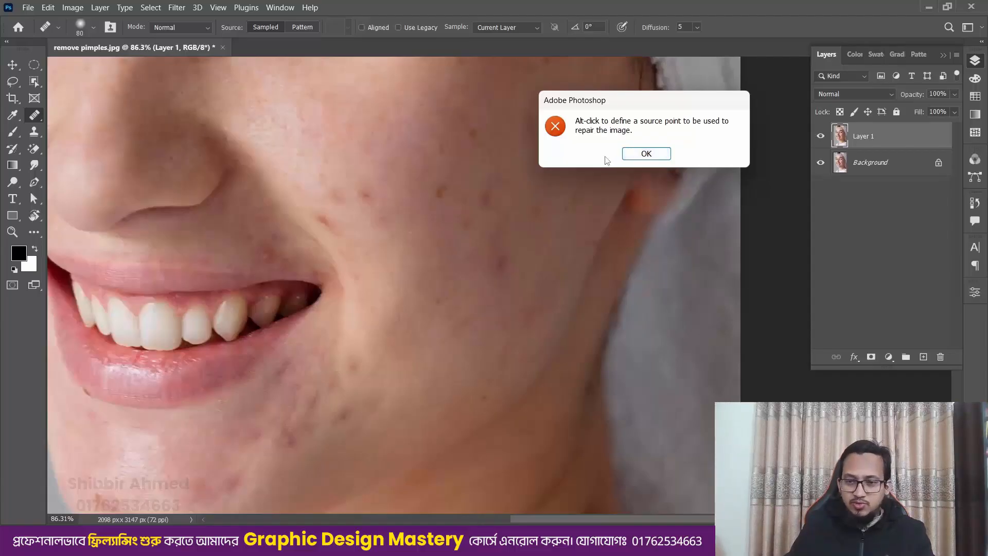
{"action": "left_click_drag", "start_coordinate": [605, 106], "coordinate": [595, 107]}
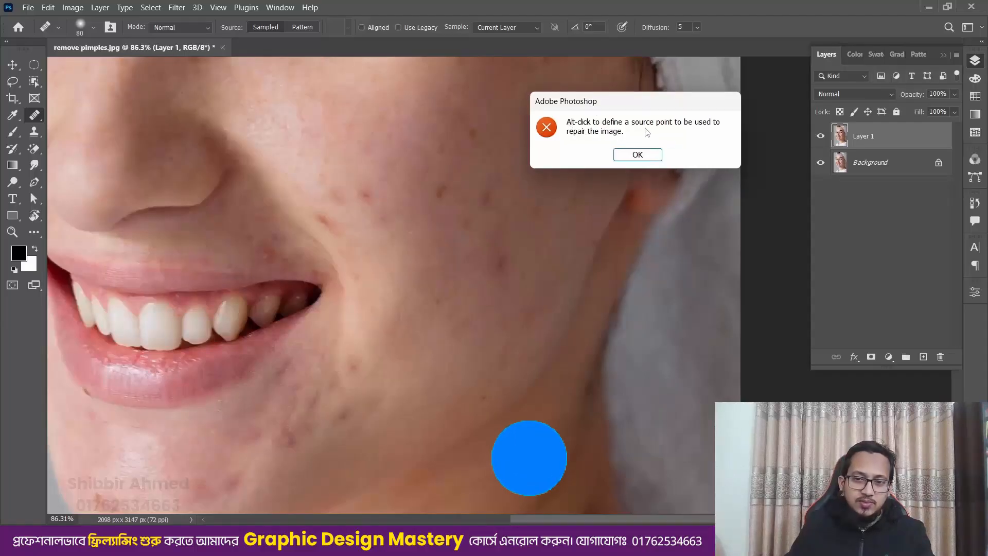
{"action": "left_click", "coordinate": [623, 155]}
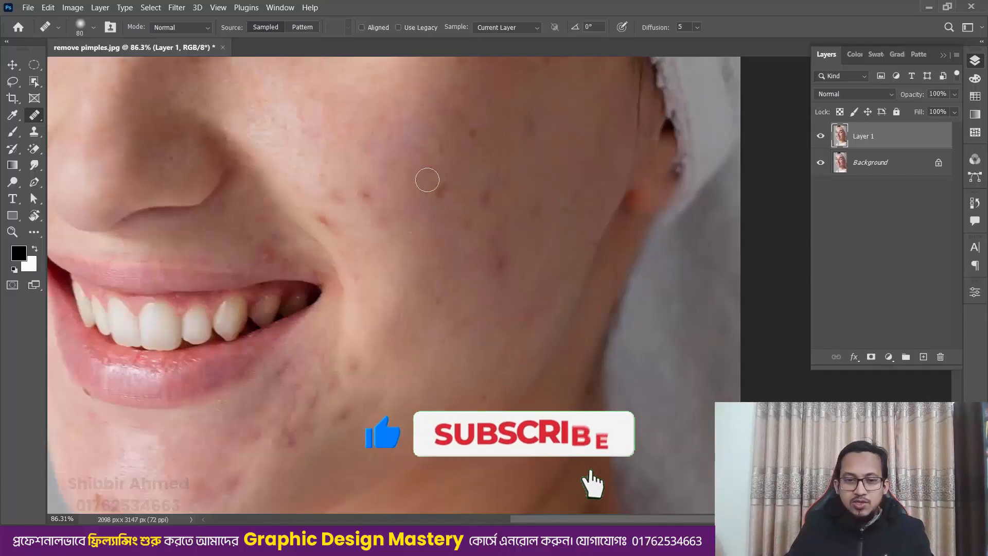
Heal the dark mid-cheek spot and the pimples beside the smile line using a size 70 Healing Brush and nearby clean skin samples.
{"action": "key", "text": "bracketleft"}
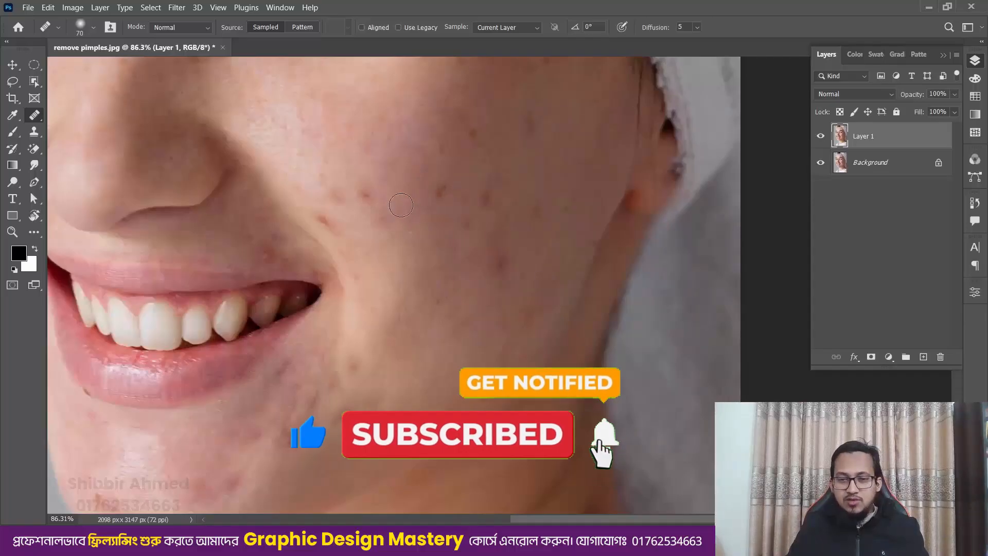
{"action": "scroll", "coordinate": [439, 227], "scroll_direction": "up", "scroll_amount": 3}
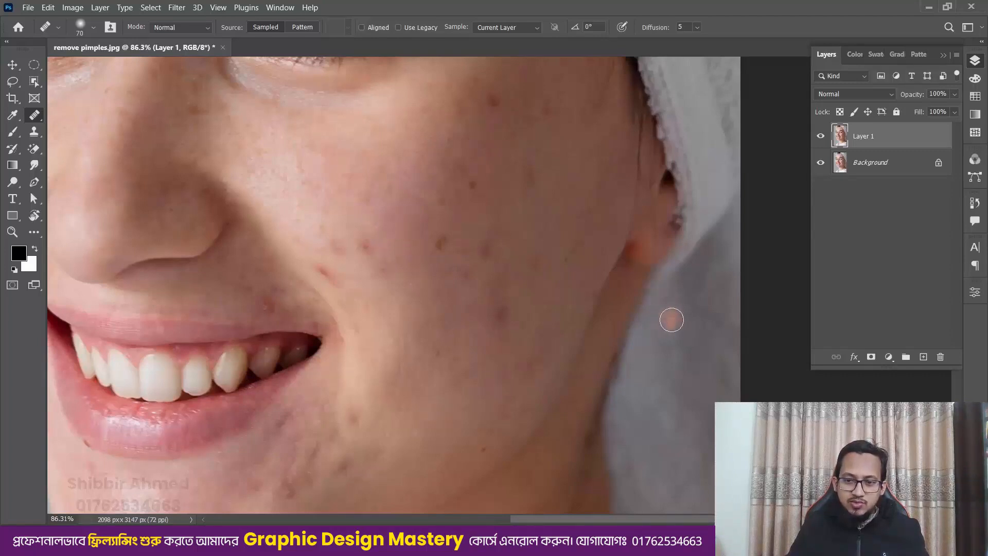
{"action": "left_click", "coordinate": [439, 247]}
{"action": "left_click_drag", "start_coordinate": [439, 248], "coordinate": [448, 247]}
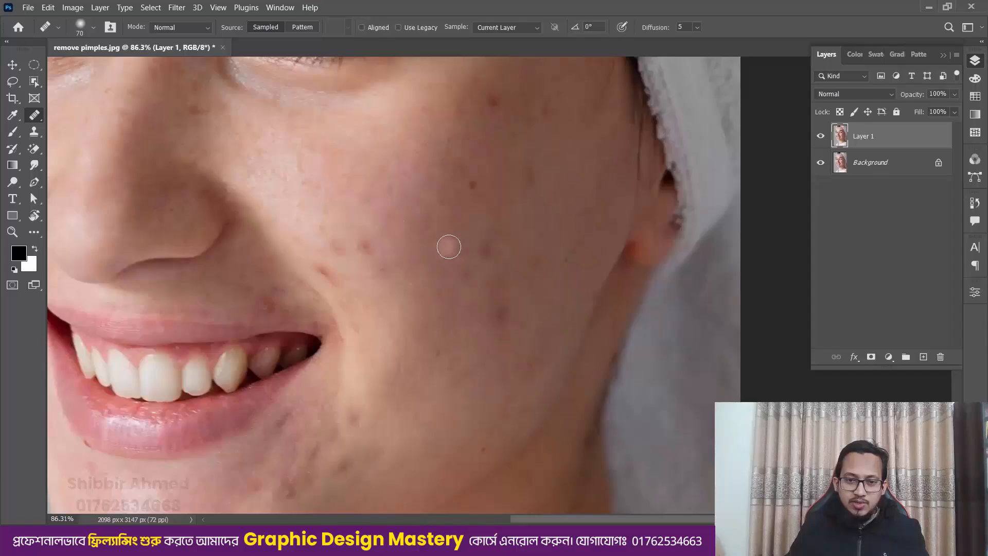
{"action": "left_click", "coordinate": [386, 243], "text": "alt"}
{"action": "mouse_move", "coordinate": [364, 244]}
{"action": "left_mouse_down"}
{"action": "mouse_move", "coordinate": [375, 247]}
{"action": "mouse_move", "coordinate": [380, 272]}
{"action": "mouse_move", "coordinate": [339, 249]}
{"action": "mouse_move", "coordinate": [331, 282]}
{"action": "mouse_move", "coordinate": [349, 306]}
{"action": "mouse_move", "coordinate": [352, 298]}
{"action": "left_mouse_up"}
{"action": "left_click", "coordinate": [387, 248], "text": "alt"}
{"action": "left_click", "coordinate": [389, 251], "text": "alt"}
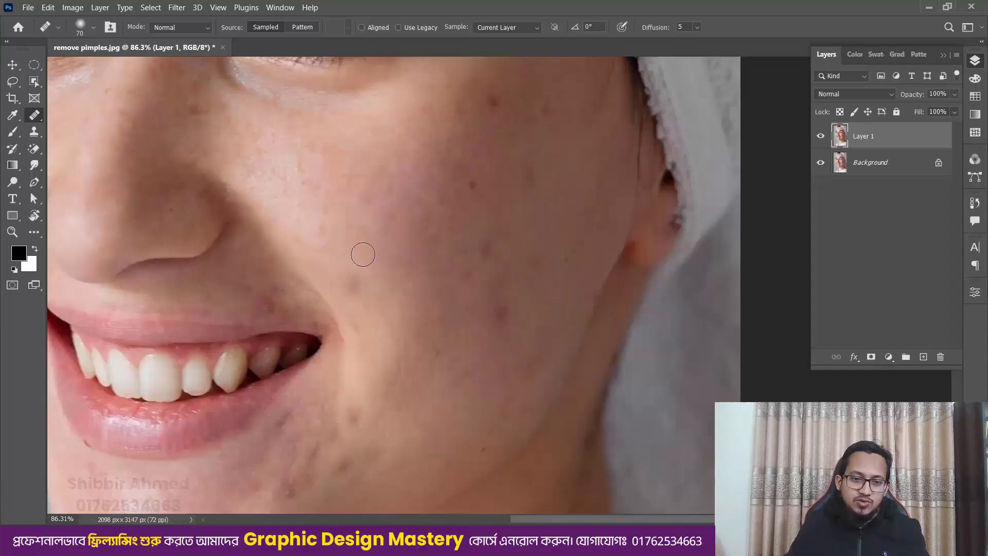
Heal the dark spots on the upper cheek below the eye and towards the ear, sampling clean skin beside them.
{"action": "left_click", "coordinate": [475, 221], "text": "alt"}
{"action": "left_click_drag", "start_coordinate": [471, 184], "coordinate": [470, 183]}
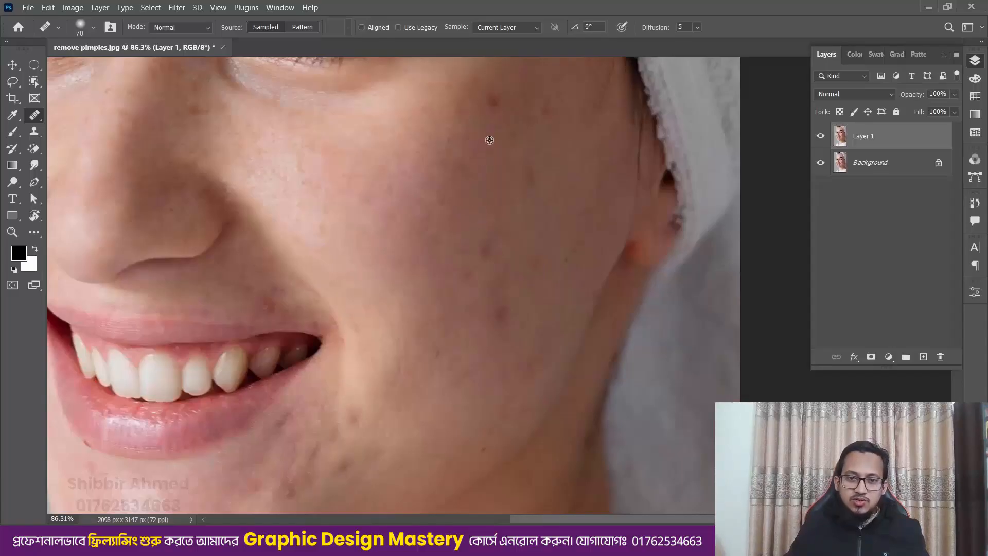
{"action": "left_click", "coordinate": [489, 102]}
{"action": "mouse_move", "coordinate": [520, 264]}
{"action": "left_mouse_down"}
{"action": "mouse_move", "coordinate": [521, 207]}
{"action": "mouse_move", "coordinate": [489, 194]}
{"action": "left_mouse_up"}
{"action": "left_click", "coordinate": [536, 165], "text": "alt"}
{"action": "left_click", "coordinate": [532, 110]}
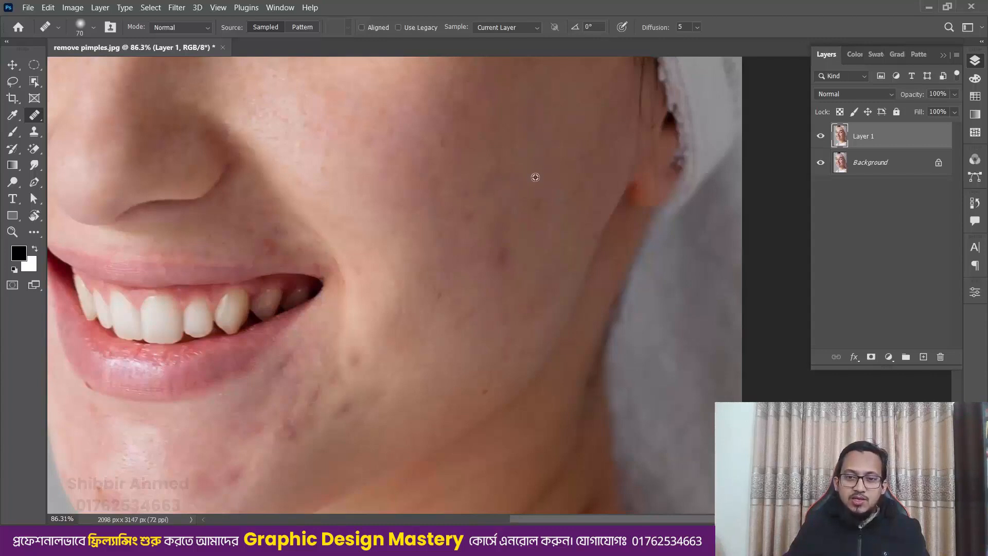
Heal the remaining red marks on the lower outer cheek using freshly sampled skin.
{"action": "left_click", "coordinate": [535, 177], "text": "alt"}
{"action": "left_click", "coordinate": [522, 206]}
{"action": "mouse_move", "coordinate": [521, 206]}
{"action": "left_mouse_down"}
{"action": "mouse_move", "coordinate": [501, 217]}
{"action": "mouse_move", "coordinate": [516, 208]}
{"action": "mouse_move", "coordinate": [499, 258]}
{"action": "left_mouse_up"}
{"action": "left_click", "coordinate": [532, 194], "text": "alt"}
{"action": "left_click", "coordinate": [516, 207], "text": "alt"}
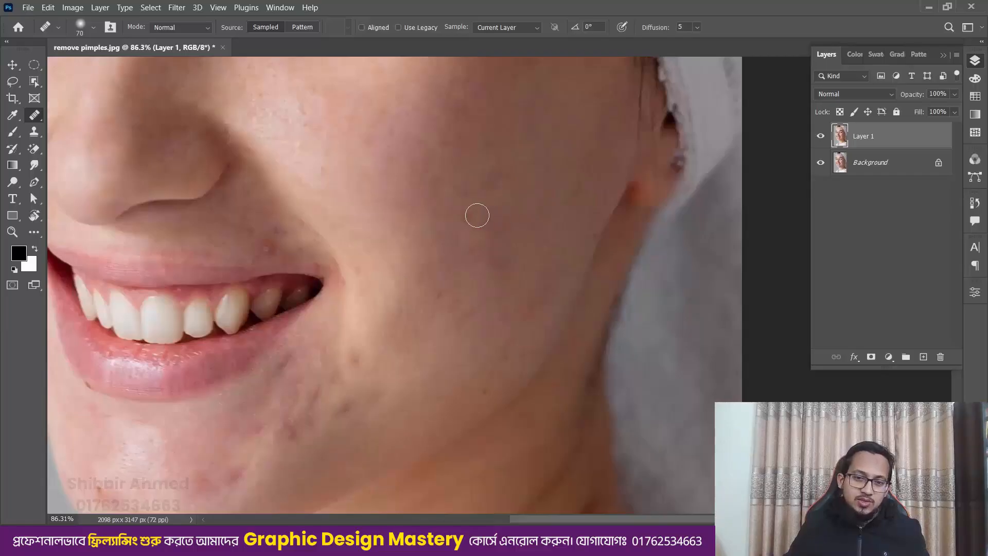
{"action": "left_click", "coordinate": [470, 215]}
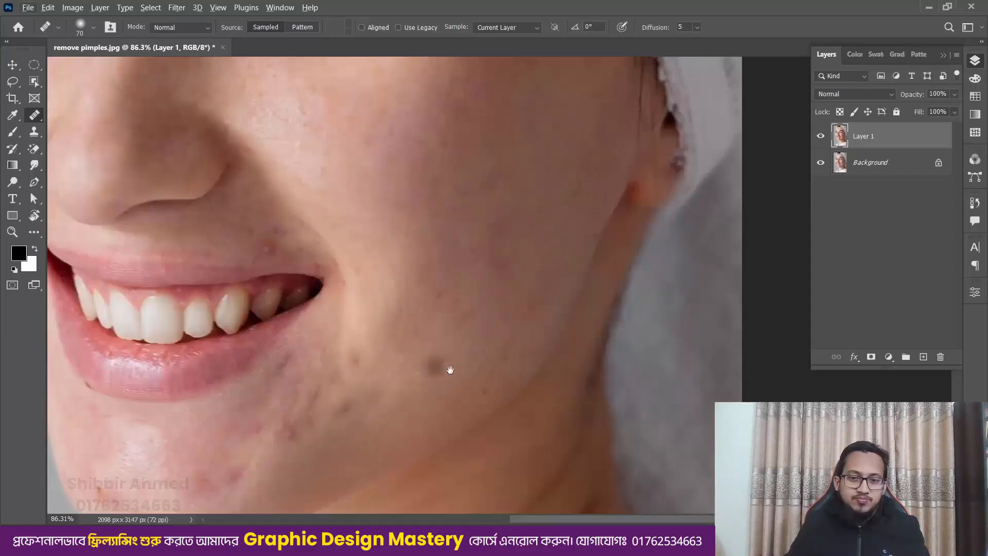
Heal the blemish below the mouth corner with skin sampled right next to it.
{"action": "left_click_drag", "start_coordinate": [450, 369], "coordinate": [481, 335]}
{"action": "left_click", "coordinate": [426, 330], "text": "alt"}
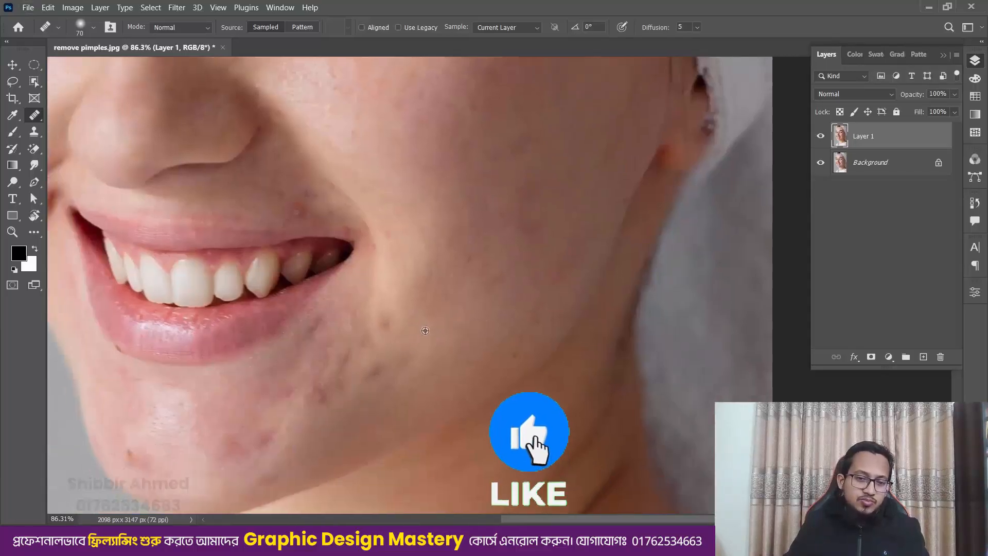
{"action": "left_click", "coordinate": [388, 325]}
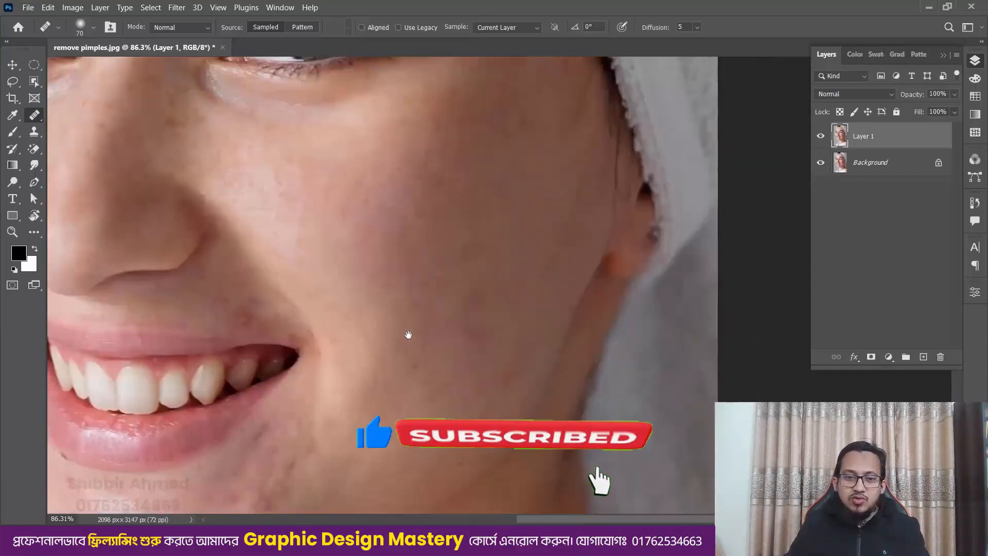
{"action": "left_click_drag", "start_coordinate": [463, 227], "coordinate": [408, 337]}
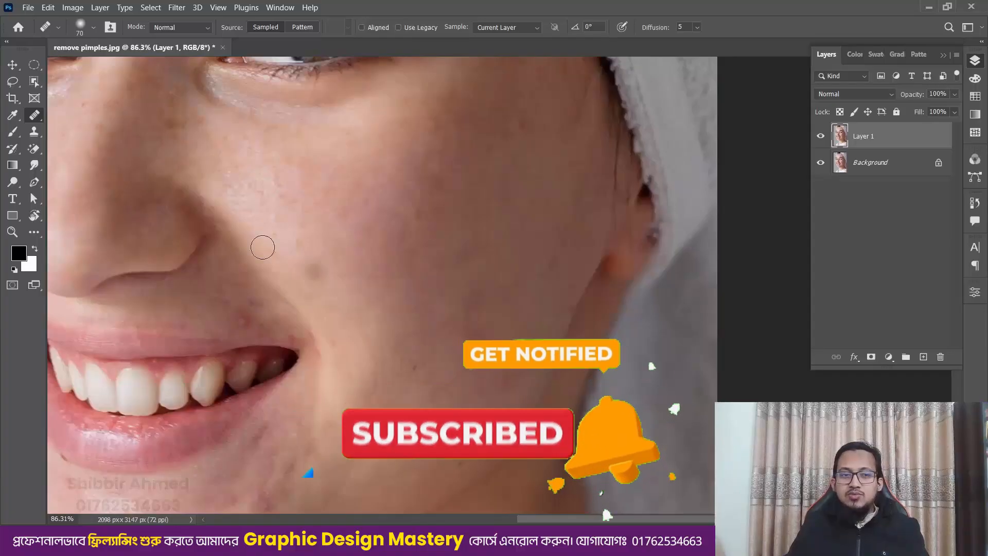
{"action": "right_click", "coordinate": [35, 116]}
{"action": "left_click", "coordinate": [122, 129]}
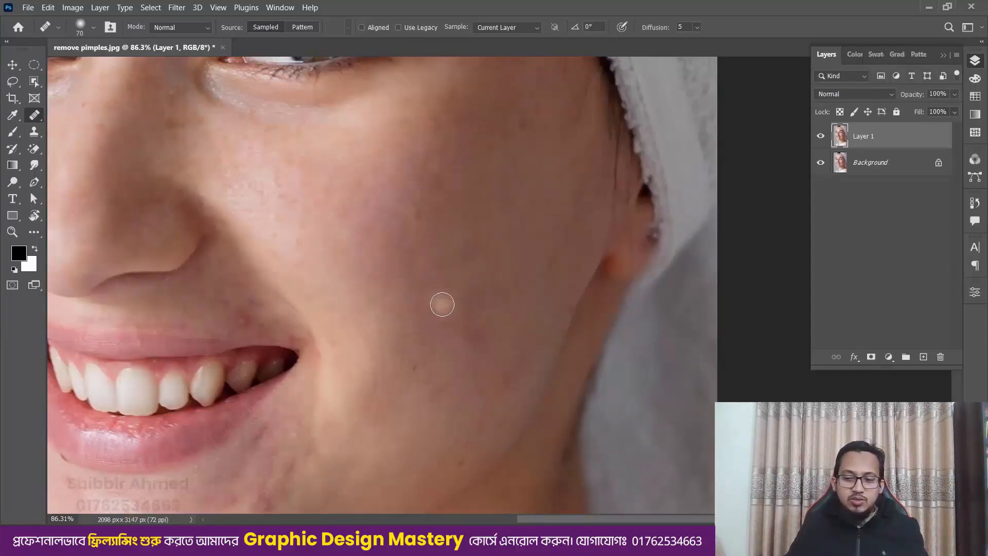
{"action": "left_click_drag", "start_coordinate": [379, 252], "coordinate": [425, 251]}
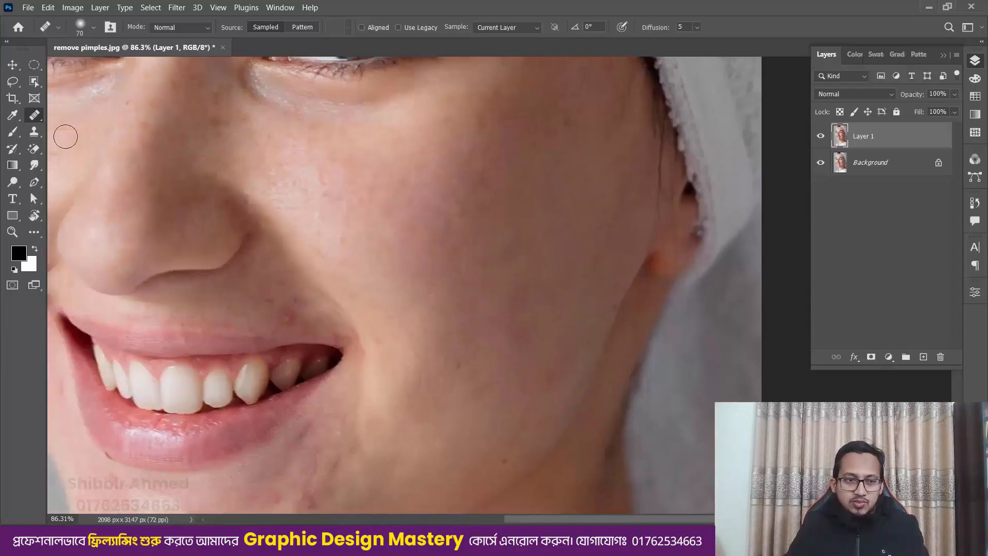
{"action": "right_click", "coordinate": [35, 116]}
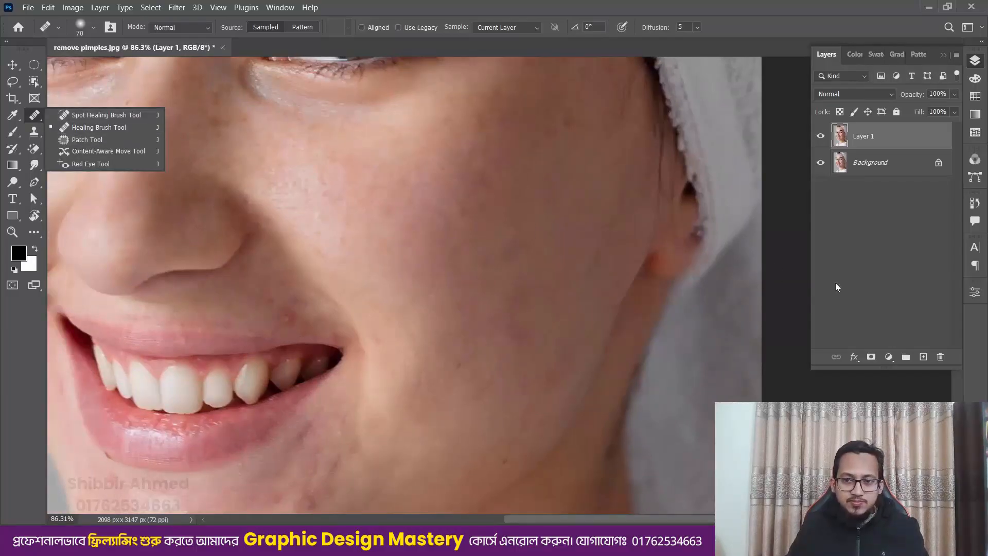
Delete Layer 1 with the Healing Brush retouching and duplicate the background layer again.
{"action": "left_click", "coordinate": [900, 143]}
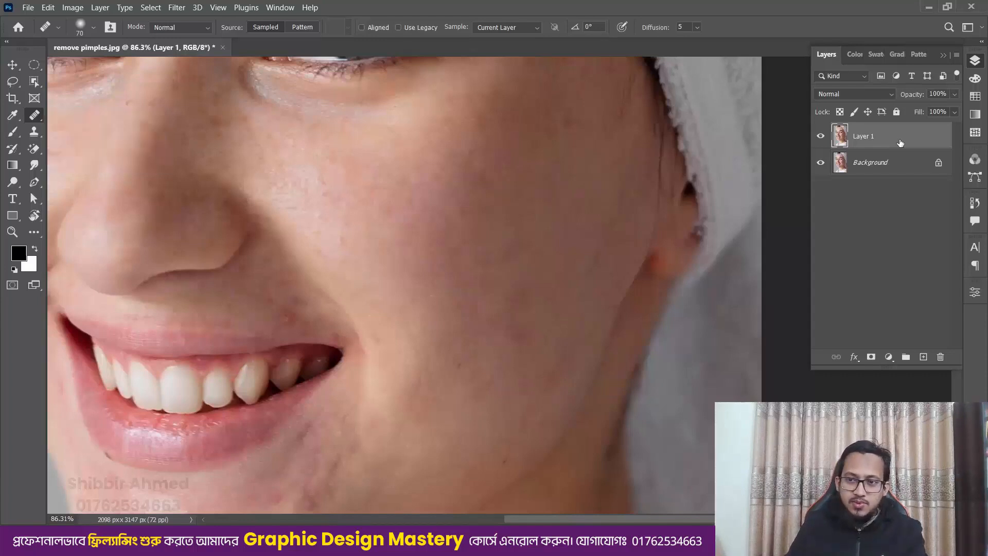
{"action": "key", "text": "Delete"}
{"action": "key", "text": "ctrl+j"}
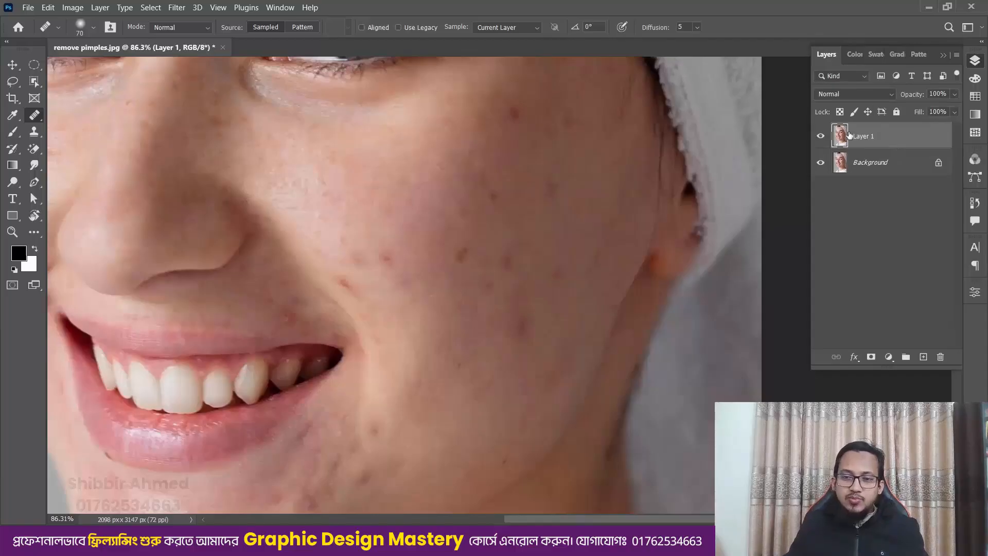
Replace the dark mid-cheek spot with adjacent clean skin using the Patch Tool in Source mode, and clear the selection.
{"action": "right_click", "coordinate": [34, 114]}
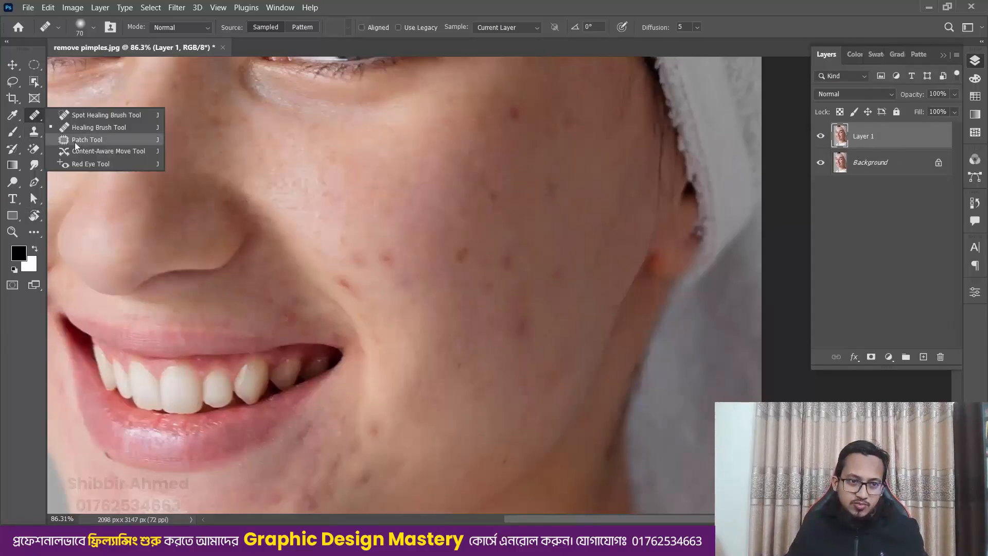
{"action": "left_click", "coordinate": [109, 140]}
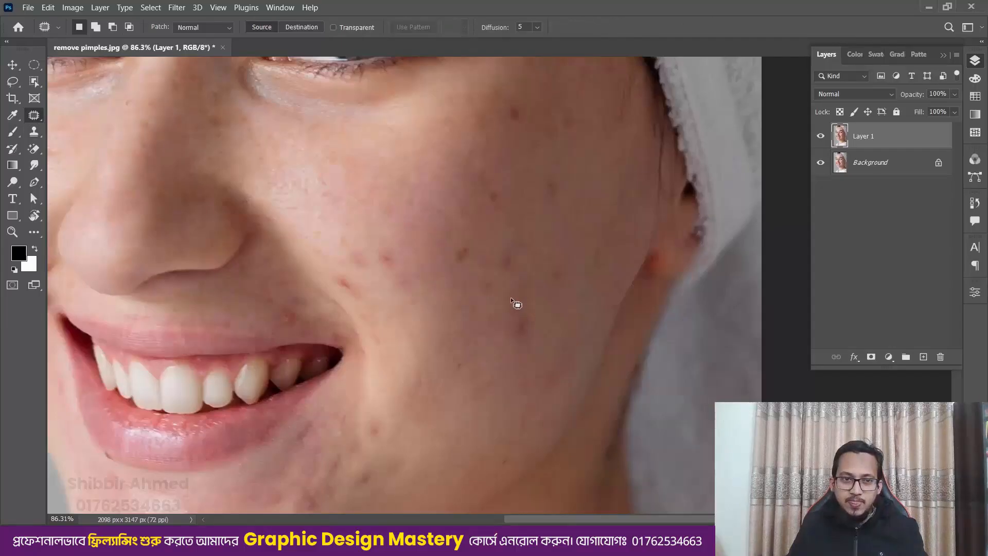
{"action": "scroll", "coordinate": [505, 281], "scroll_direction": "up", "scroll_amount": 1}
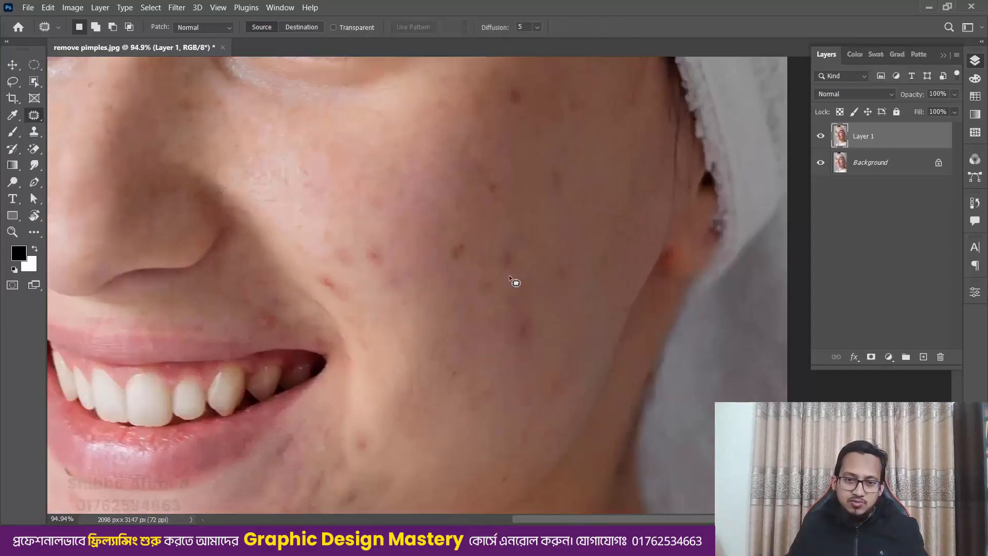
{"action": "scroll", "coordinate": [471, 320], "scroll_direction": "down", "scroll_amount": 1}
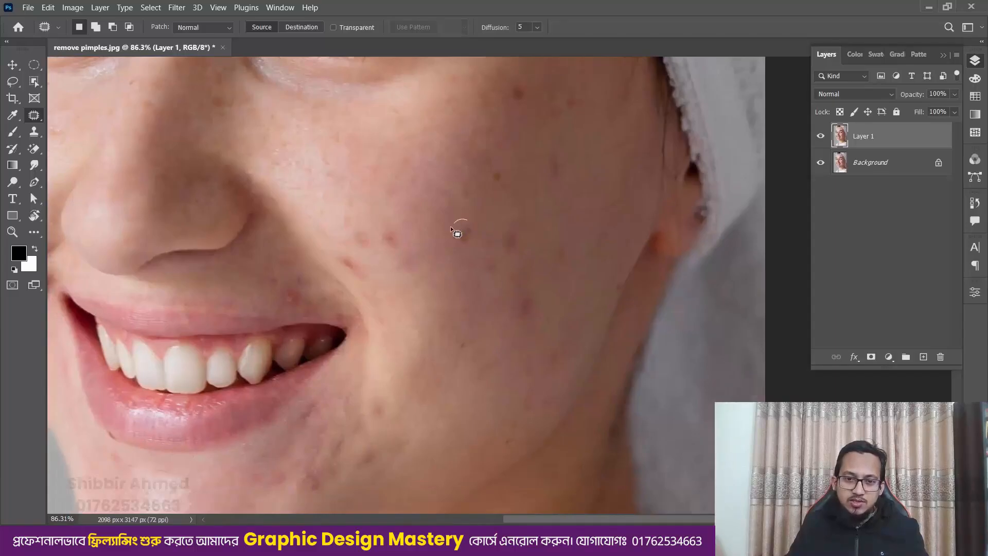
{"action": "mouse_move", "coordinate": [474, 223]}
{"action": "left_mouse_down"}
{"action": "mouse_move", "coordinate": [441, 229]}
{"action": "mouse_move", "coordinate": [428, 218]}
{"action": "left_mouse_up"}
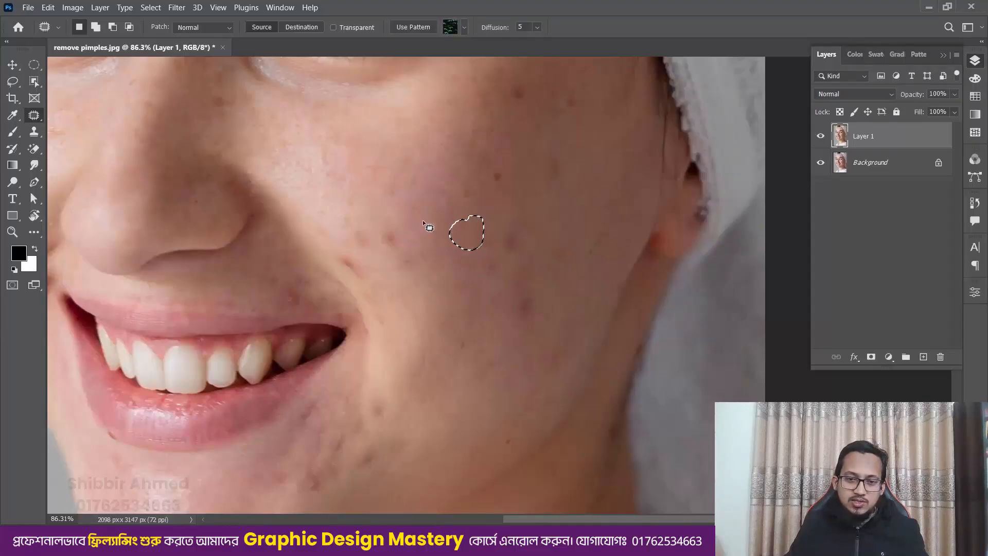
{"action": "key", "text": "ctrl+d"}
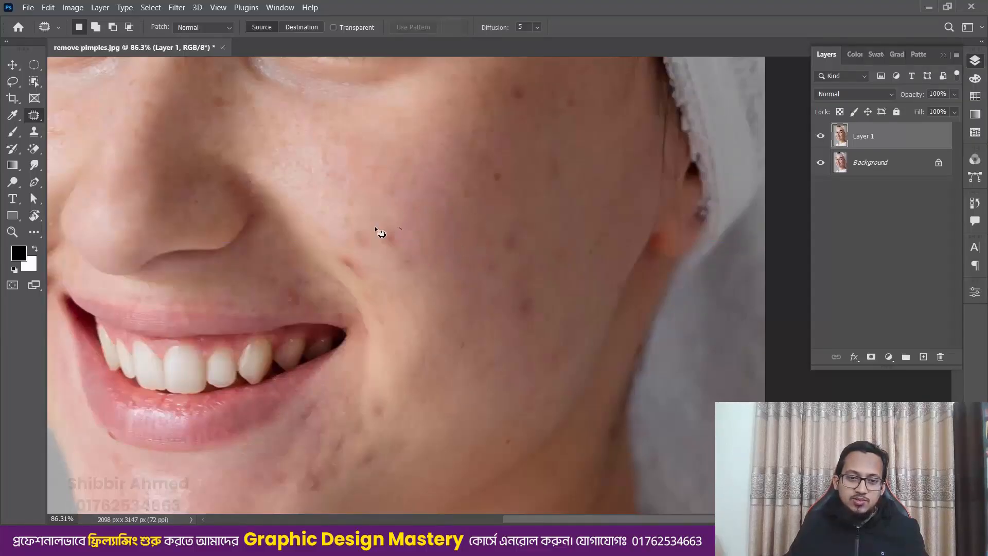
Patch the two small pimples on the inner cheek with neighbouring clean skin, clearing the selection after each patch.
{"action": "mouse_move", "coordinate": [401, 253]}
{"action": "left_mouse_down"}
{"action": "mouse_move", "coordinate": [375, 241]}
{"action": "mouse_move", "coordinate": [421, 217]}
{"action": "left_mouse_up"}
{"action": "key", "text": "ctrl+d"}
{"action": "mouse_move", "coordinate": [411, 251]}
{"action": "left_mouse_down"}
{"action": "mouse_move", "coordinate": [411, 265]}
{"action": "mouse_move", "coordinate": [426, 248]}
{"action": "left_mouse_up"}
{"action": "key", "text": "ctrl+d"}
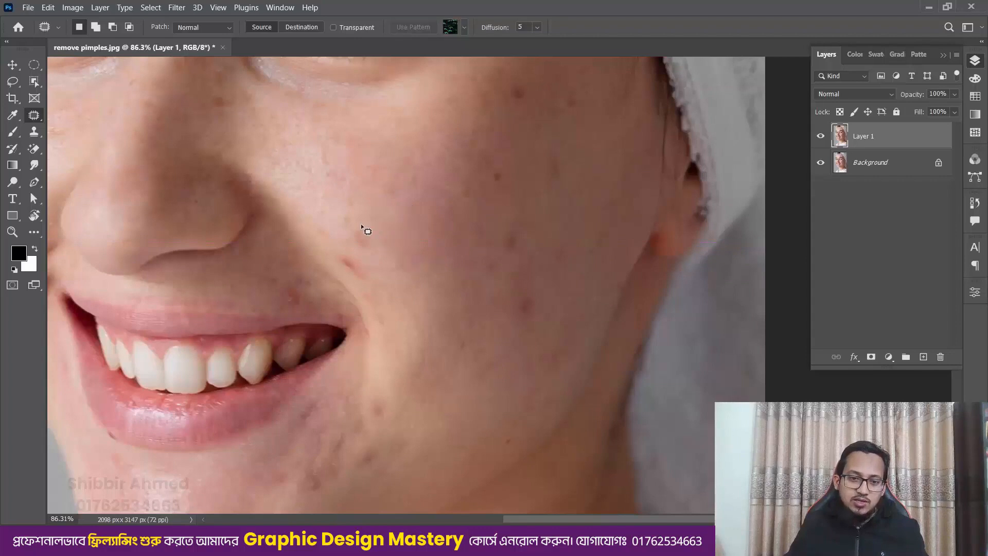
{"action": "left_click_drag", "start_coordinate": [351, 225], "coordinate": [353, 226]}
{"action": "left_click_drag", "start_coordinate": [361, 238], "coordinate": [396, 225]}
{"action": "key", "text": "ctrl+d"}
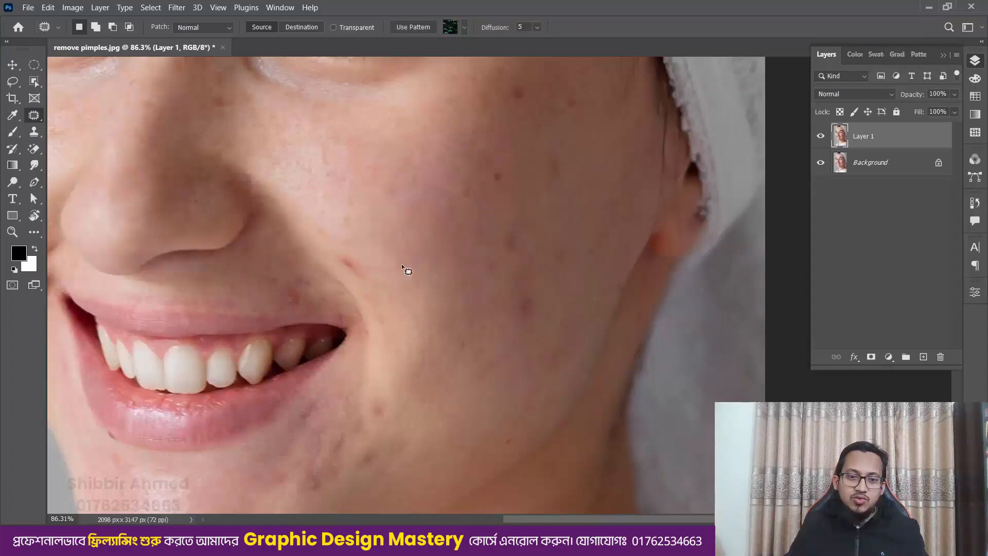
Patch the pimple beside the smile line and the dark spots on the outer cheek with nearby clean skin, clearing the selection after each patch.
{"action": "left_click_drag", "start_coordinate": [340, 248], "coordinate": [341, 249]}
{"action": "left_click_drag", "start_coordinate": [359, 266], "coordinate": [400, 253]}
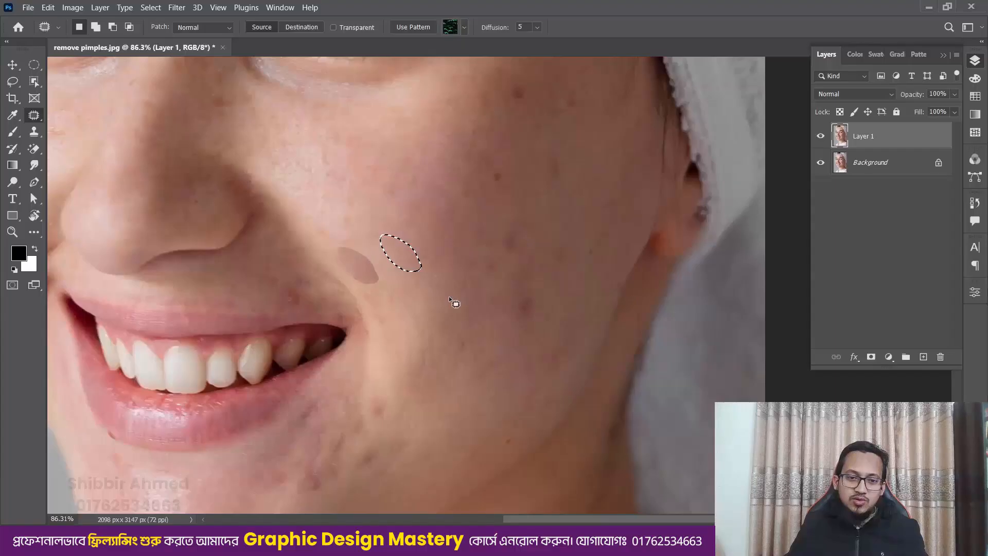
{"action": "key", "text": "ctrl+d"}
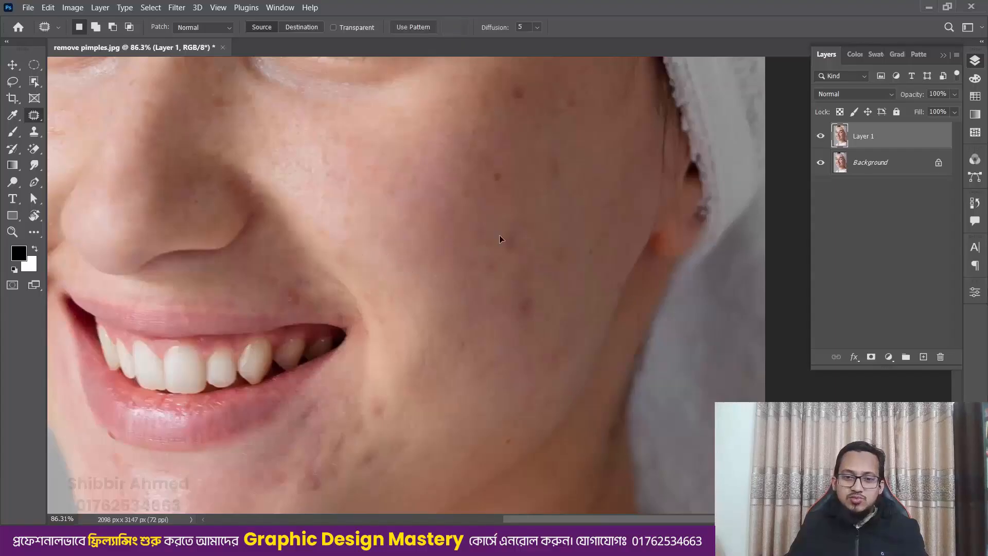
{"action": "mouse_move", "coordinate": [503, 237]}
{"action": "left_mouse_down"}
{"action": "mouse_move", "coordinate": [503, 205]}
{"action": "mouse_move", "coordinate": [543, 295]}
{"action": "mouse_move", "coordinate": [561, 293]}
{"action": "left_mouse_up"}
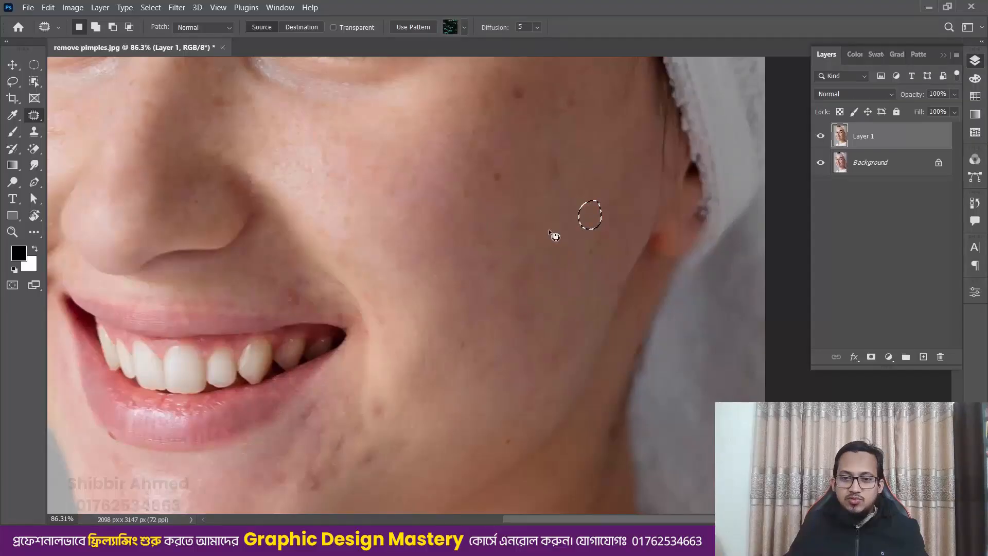
{"action": "key", "text": "ctrl+d"}
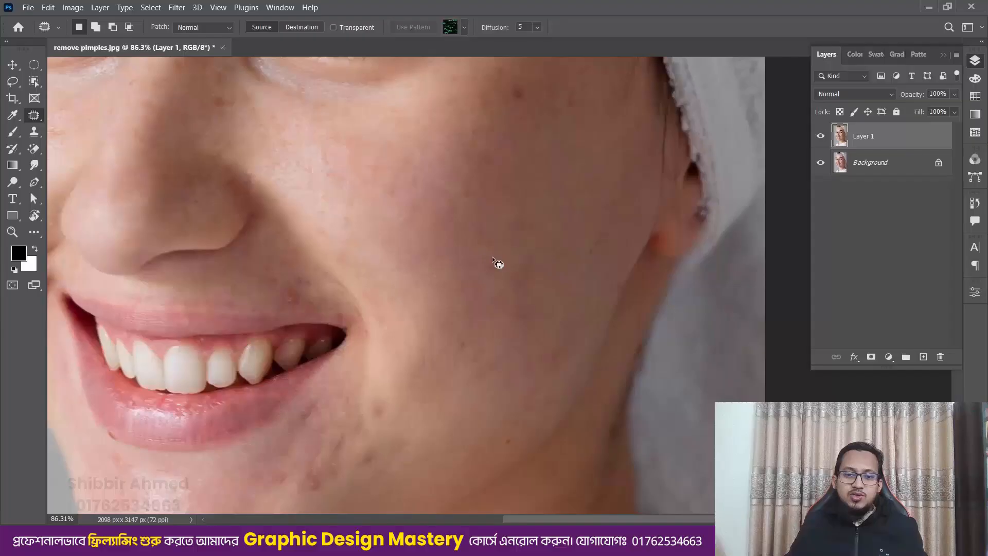
Patch the two blemishes on the lower cheek below the mouth corner with adjacent clean skin and clear the selections.
{"action": "scroll", "coordinate": [491, 256], "scroll_direction": "down", "scroll_amount": 5}
{"action": "scroll", "coordinate": [518, 293], "scroll_direction": "down", "scroll_amount": 1}
{"action": "scroll", "coordinate": [452, 371], "scroll_direction": "up", "scroll_amount": 5}
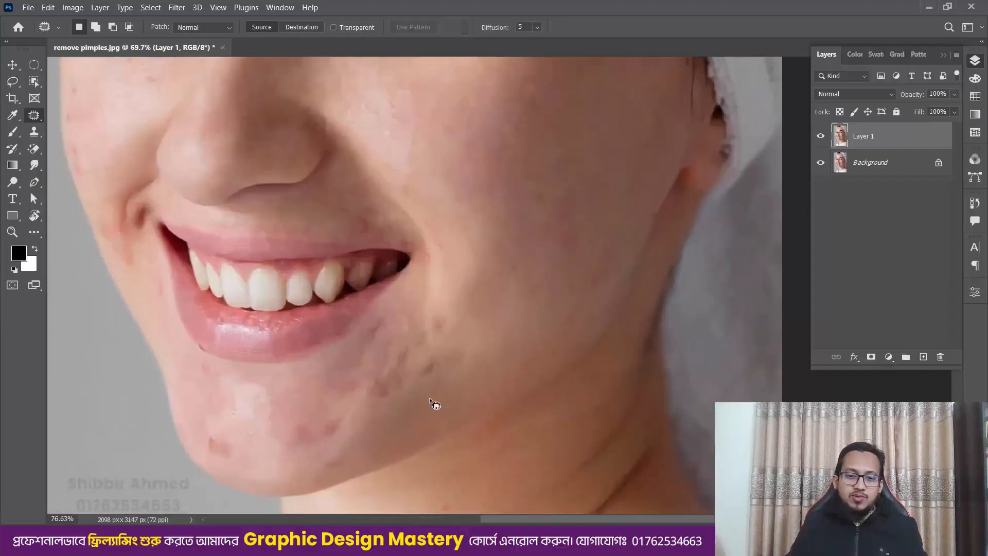
{"action": "scroll", "coordinate": [429, 397], "scroll_direction": "up", "scroll_amount": 2}
{"action": "left_click_drag", "start_coordinate": [437, 376], "coordinate": [443, 351]}
{"action": "left_click_drag", "start_coordinate": [441, 358], "coordinate": [511, 318]}
{"action": "left_click", "coordinate": [446, 324]}
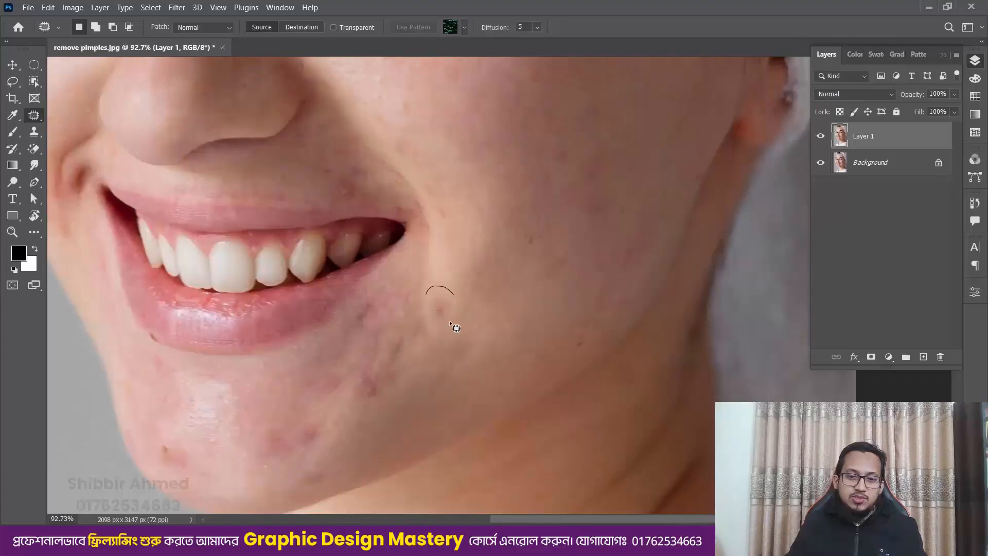
{"action": "left_click_drag", "start_coordinate": [449, 320], "coordinate": [429, 310]}
{"action": "left_click_drag", "start_coordinate": [442, 310], "coordinate": [479, 311]}
{"action": "left_click", "coordinate": [478, 310]}
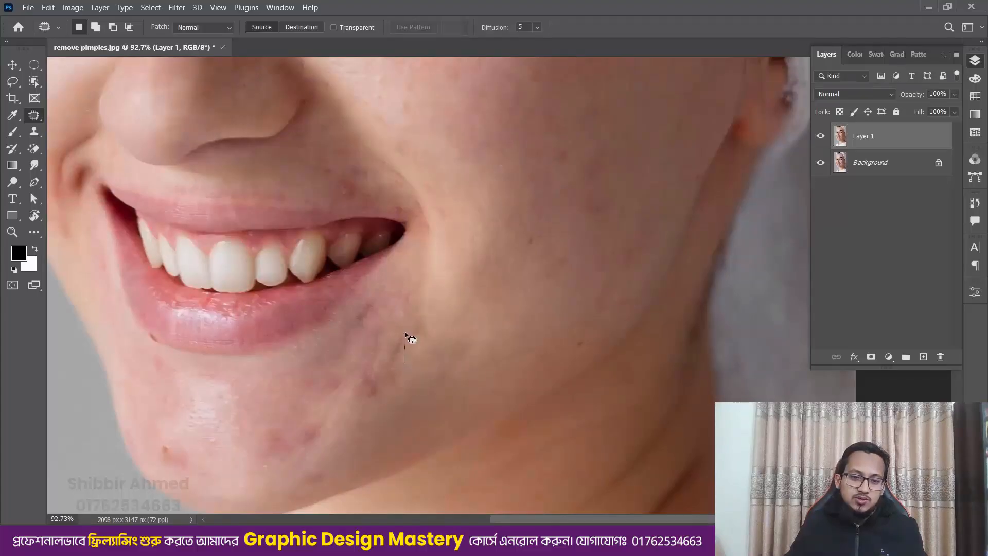
Patch the dark spots between the lower lip and jaw and the pimple at the chin's edge with clean skin, clearing the selections.
{"action": "mouse_move", "coordinate": [353, 375]}
{"action": "left_mouse_down"}
{"action": "mouse_move", "coordinate": [403, 365]}
{"action": "mouse_move", "coordinate": [412, 391]}
{"action": "mouse_move", "coordinate": [443, 418]}
{"action": "left_mouse_up"}
{"action": "left_click", "coordinate": [313, 425]}
{"action": "mouse_move", "coordinate": [332, 462]}
{"action": "left_mouse_down"}
{"action": "mouse_move", "coordinate": [298, 483]}
{"action": "mouse_move", "coordinate": [351, 464]}
{"action": "left_mouse_up"}
{"action": "key", "text": "ctrl+d"}
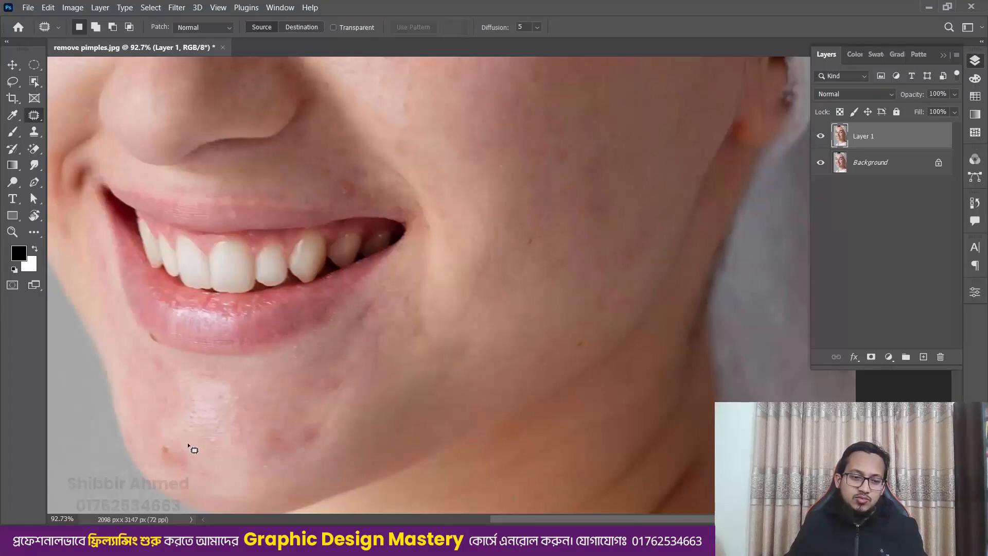
{"action": "mouse_move", "coordinate": [187, 447]}
{"action": "left_mouse_down"}
{"action": "mouse_move", "coordinate": [194, 457]}
{"action": "mouse_move", "coordinate": [186, 446]}
{"action": "left_mouse_up"}
{"action": "left_click_drag", "start_coordinate": [204, 464], "coordinate": [231, 442]}
{"action": "key", "text": "ctrl+d"}
{"action": "scroll", "coordinate": [328, 434], "scroll_direction": "down", "scroll_amount": 5, "text": "alt"}
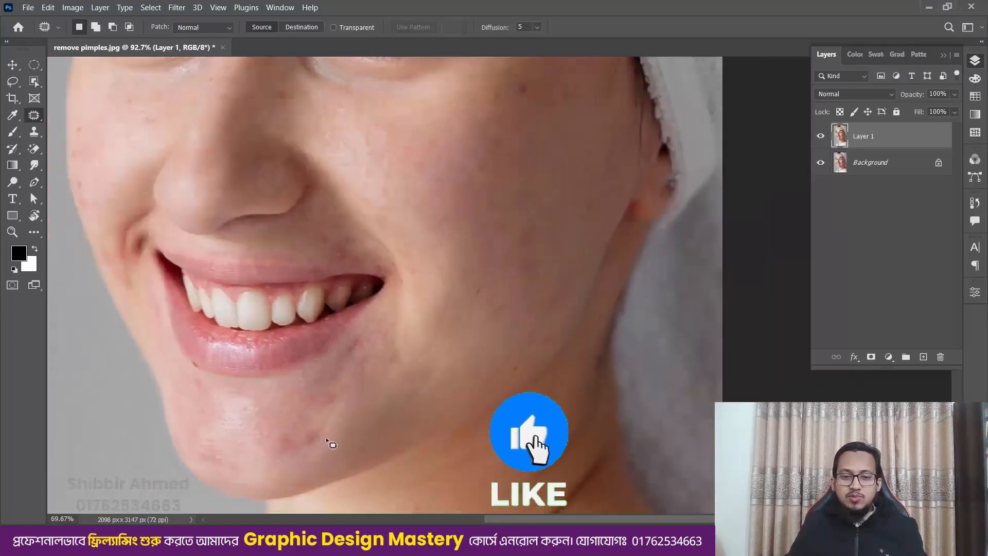
With Layer 1 selected, extend the canvas to about 4190 px wide using the Crop tool, adding the extra space beside the portrait.
{"action": "key", "text": "v"}
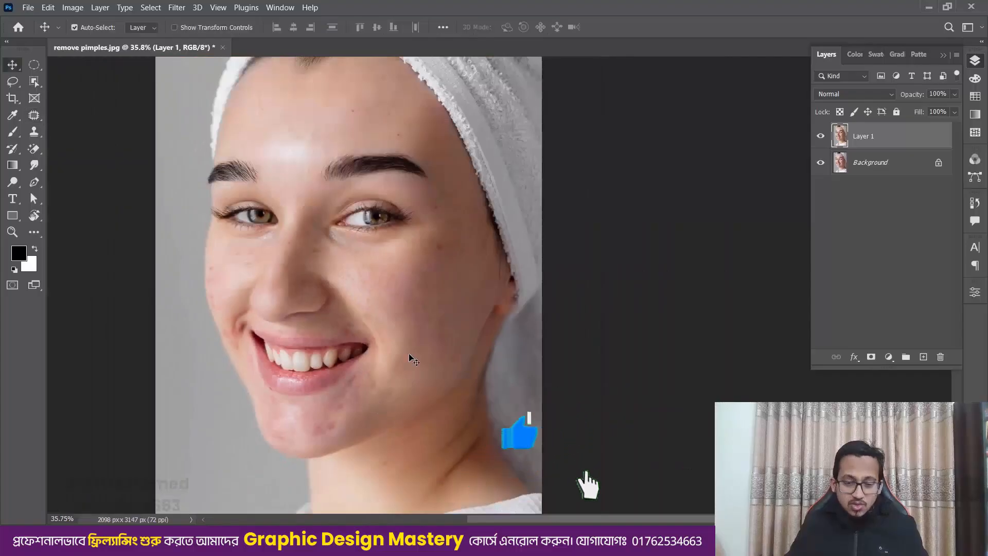
{"action": "scroll", "coordinate": [445, 354], "scroll_direction": "down", "scroll_amount": 2, "text": "alt"}
{"action": "left_click_drag", "start_coordinate": [438, 332], "coordinate": [431, 353]}
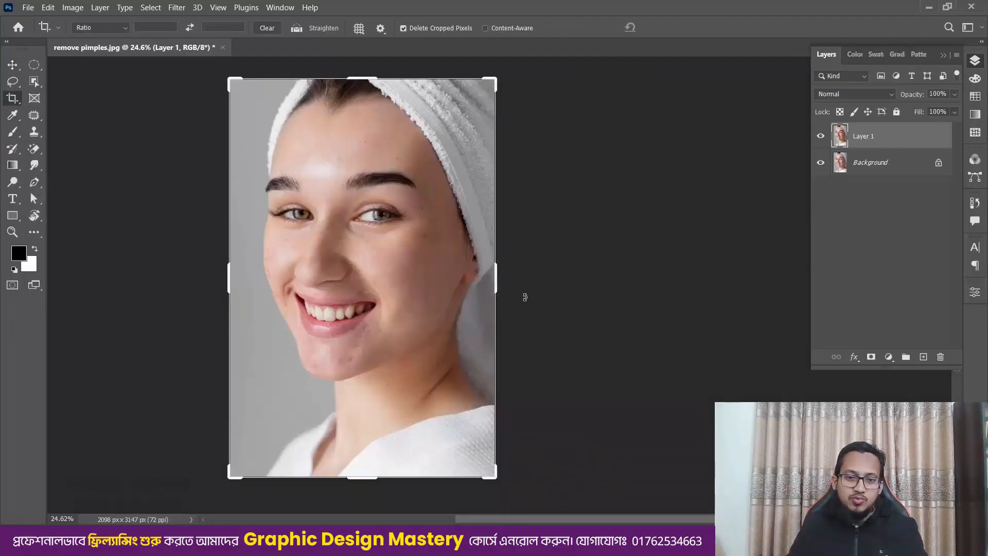
{"action": "key", "text": "v"}
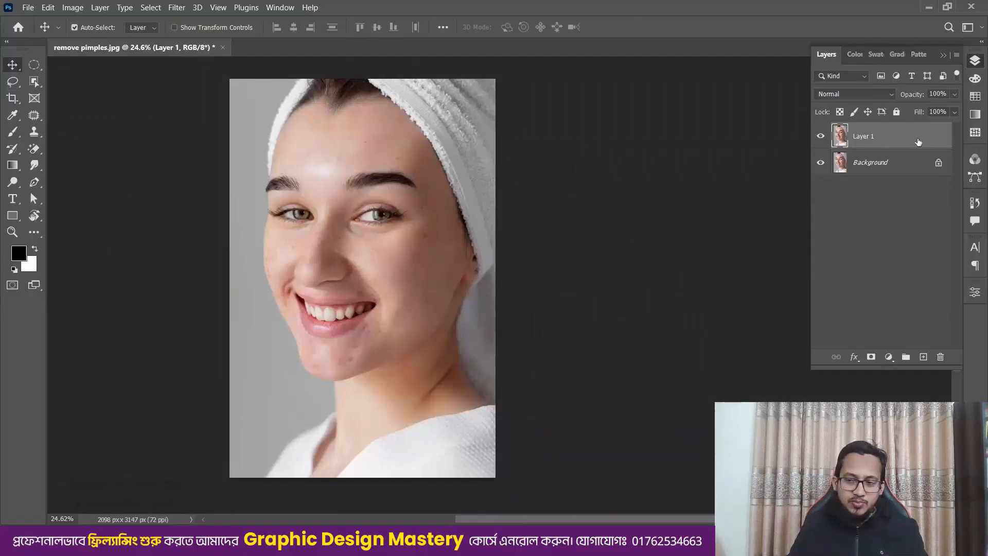
{"action": "left_click", "coordinate": [894, 171]}
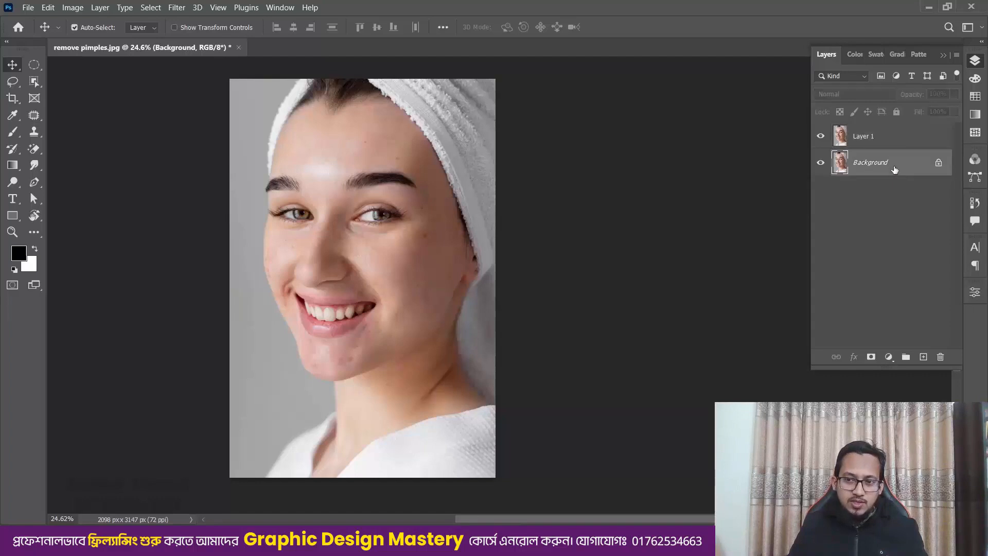
{"action": "left_click", "coordinate": [893, 140]}
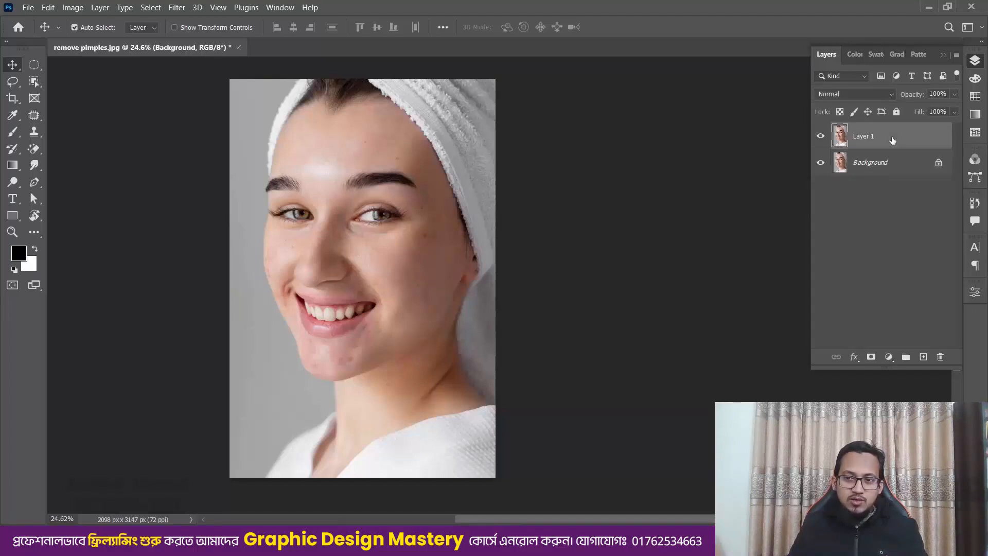
{"action": "left_click", "coordinate": [12, 98]}
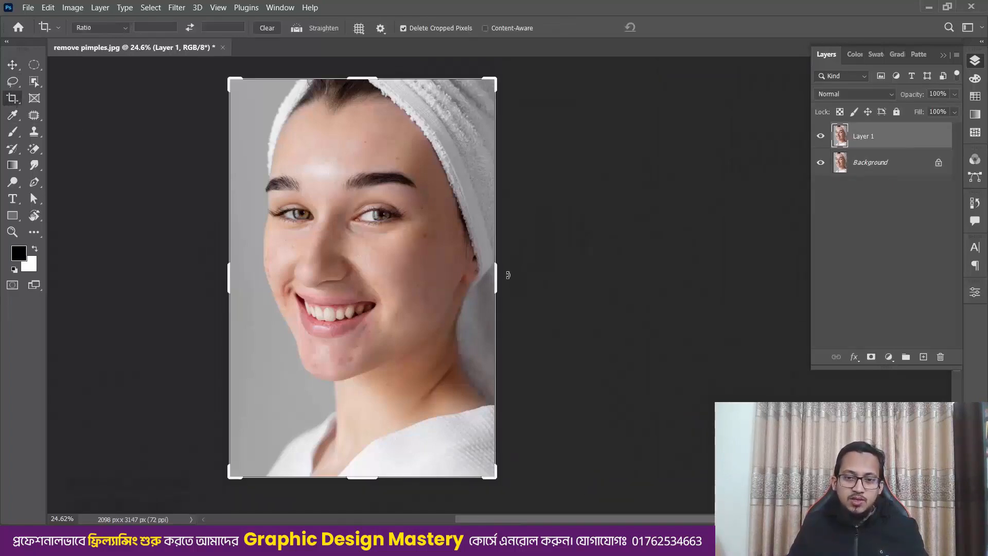
{"action": "left_click", "coordinate": [497, 283]}
{"action": "left_click_drag", "start_coordinate": [498, 285], "coordinate": [629, 275]}
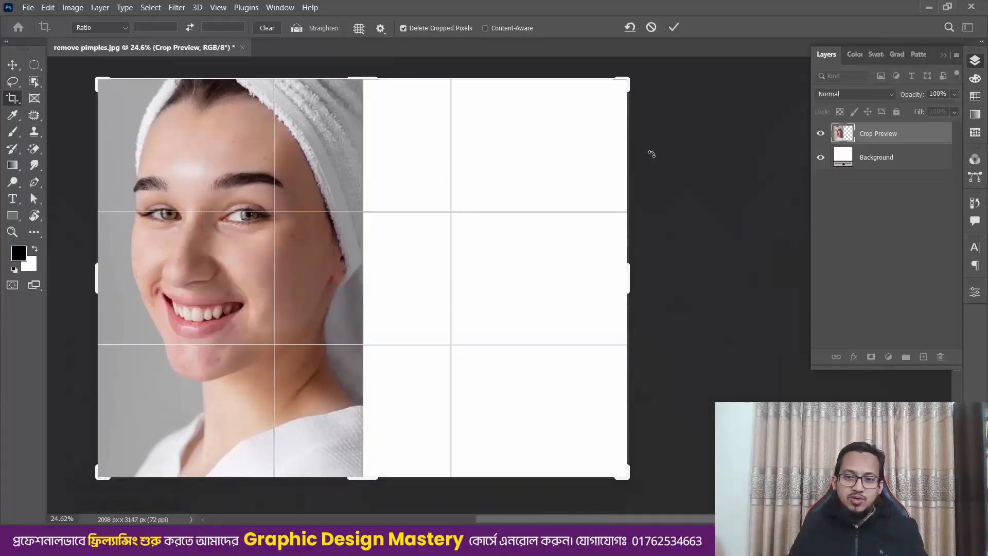
{"action": "left_click", "coordinate": [674, 28]}
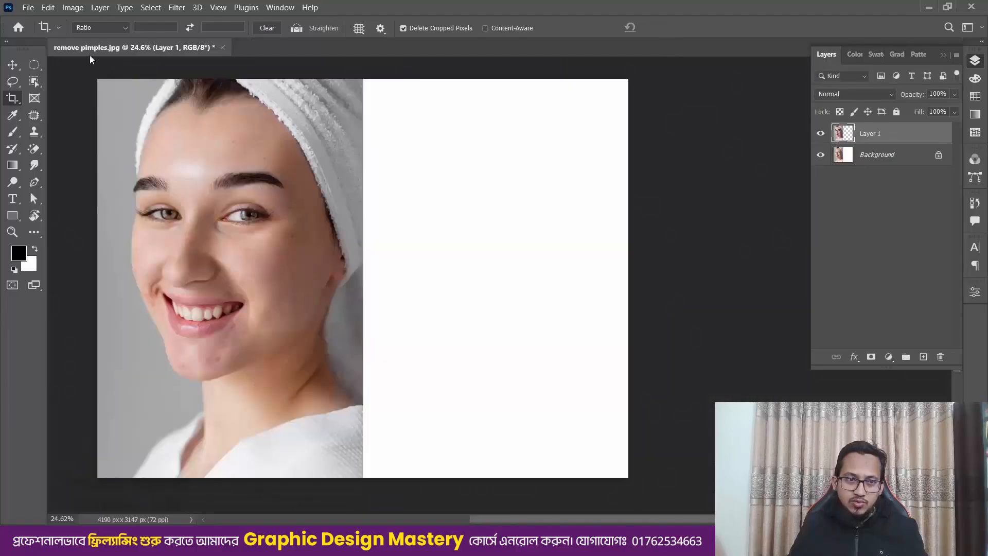
Move the retouched Layer 1 into the blank canvas area beside the original portrait and deselect the layer.
{"action": "left_click", "coordinate": [13, 66]}
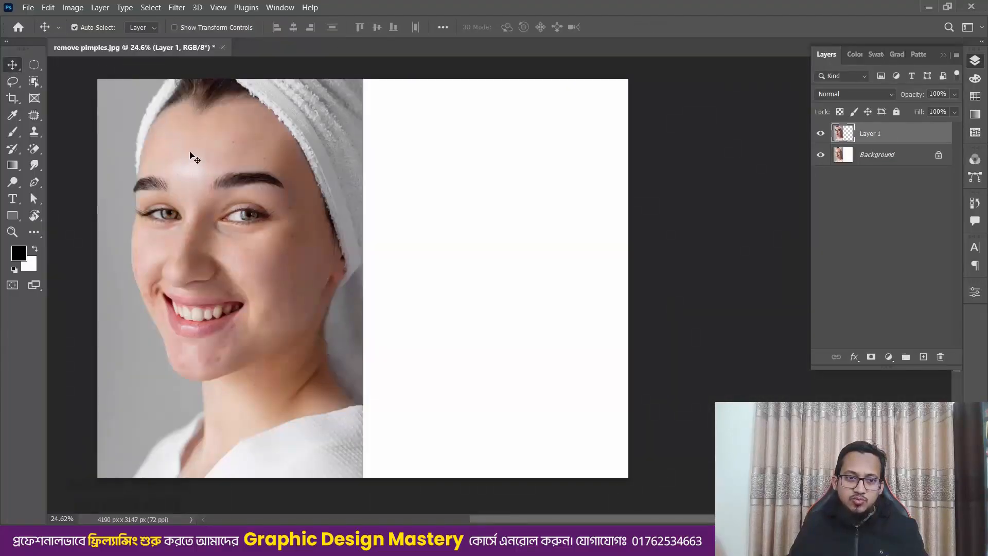
{"action": "left_click_drag", "start_coordinate": [221, 155], "coordinate": [462, 154]}
{"action": "left_click", "coordinate": [701, 219]}
{"action": "left_click_drag", "start_coordinate": [353, 227], "coordinate": [423, 226]}
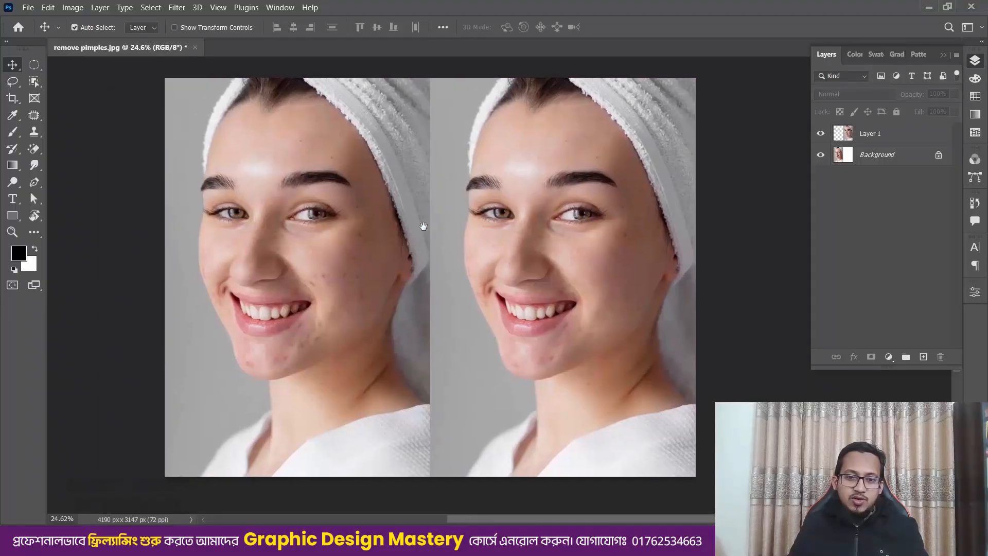
Compare the skin in the original portrait with the retouched copy, close up and at full view.
{"action": "scroll", "coordinate": [426, 353], "scroll_direction": "up", "scroll_amount": 3}
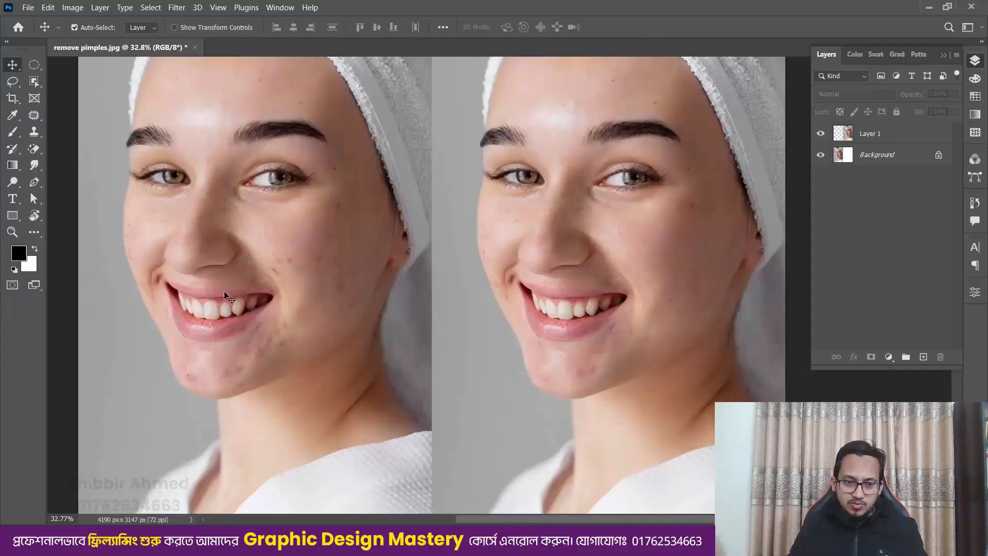
{"action": "scroll", "coordinate": [597, 306], "scroll_direction": "down", "scroll_amount": 4}
{"action": "scroll", "coordinate": [541, 298], "scroll_direction": "up", "scroll_amount": 3}
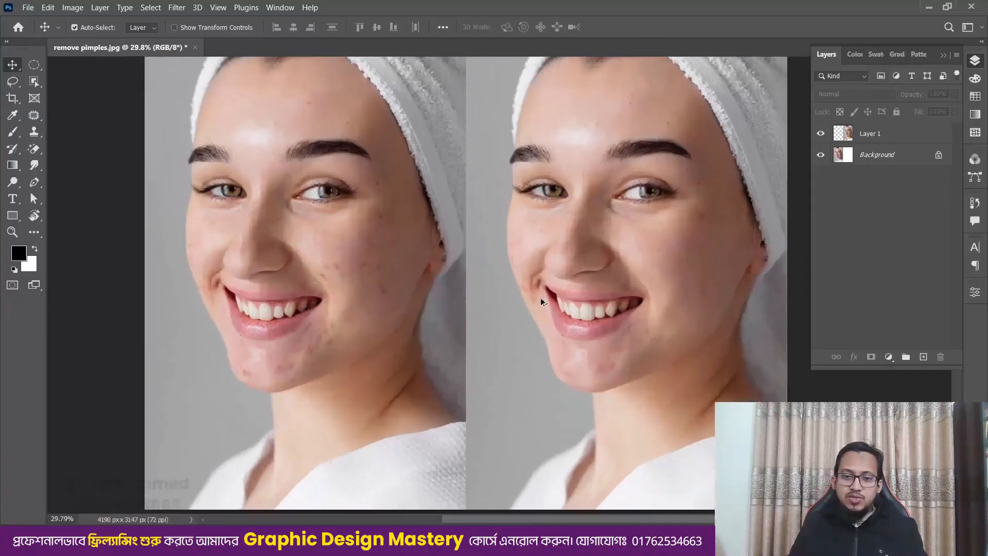
{"action": "scroll", "coordinate": [544, 285], "scroll_direction": "up", "scroll_amount": 1}
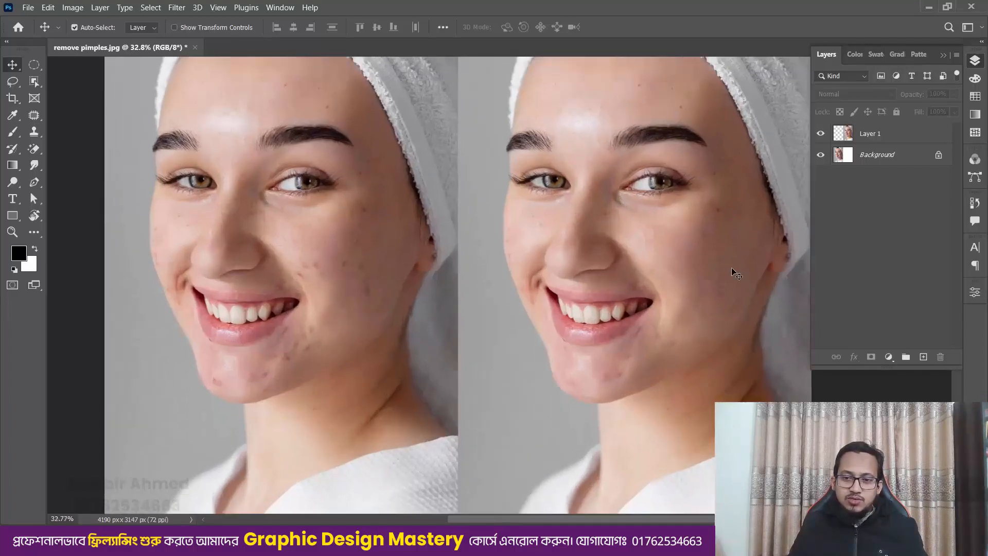
{"action": "scroll", "coordinate": [347, 264], "scroll_direction": "down", "scroll_amount": 2}
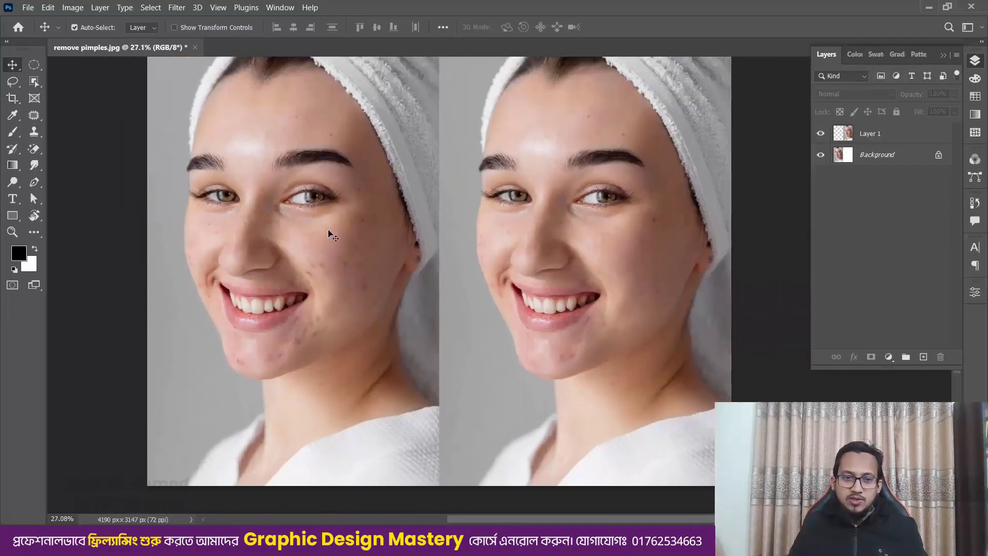
{"action": "scroll", "coordinate": [288, 155], "scroll_direction": "up", "scroll_amount": 2}
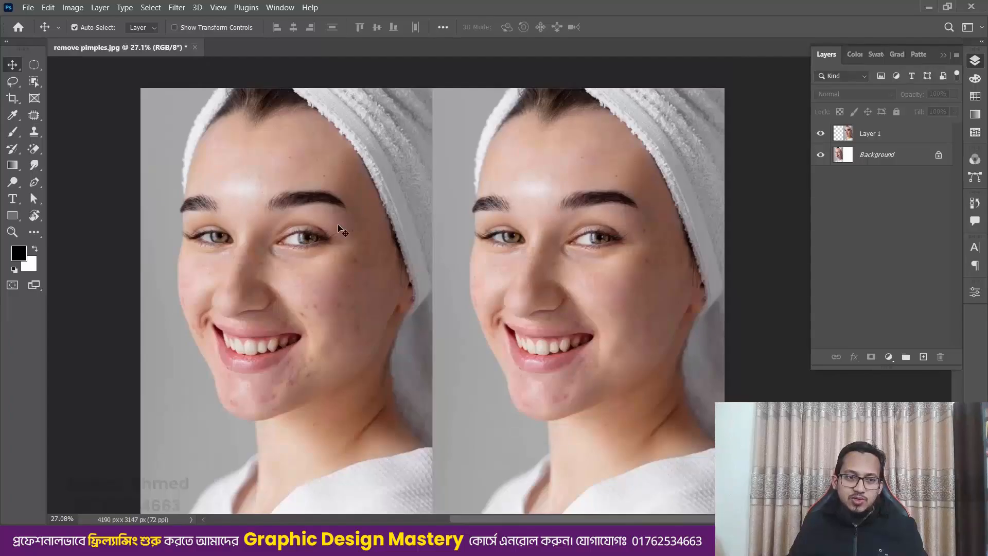
{"action": "scroll", "coordinate": [461, 367], "scroll_direction": "down", "scroll_amount": 1}
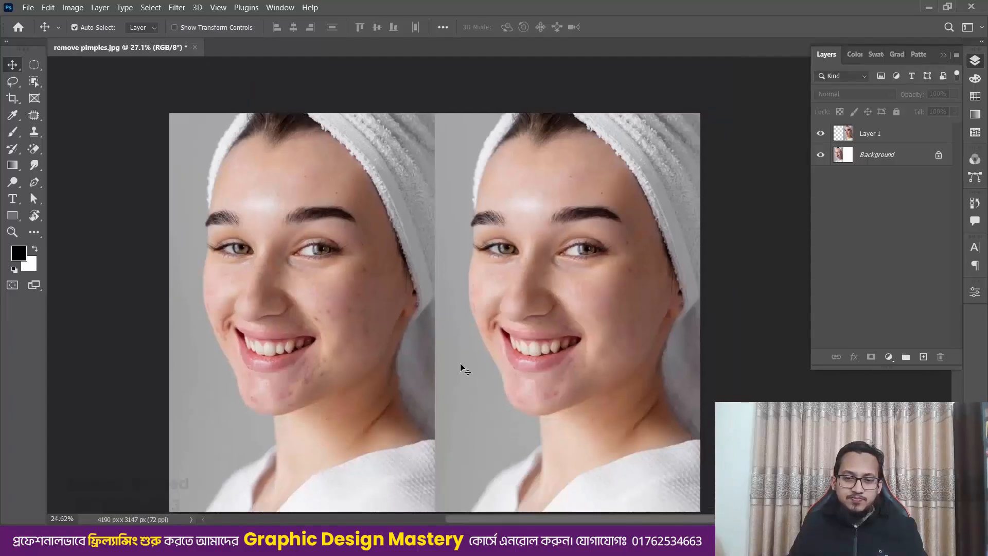
{"action": "scroll", "coordinate": [462, 339], "scroll_direction": "down", "scroll_amount": 2}
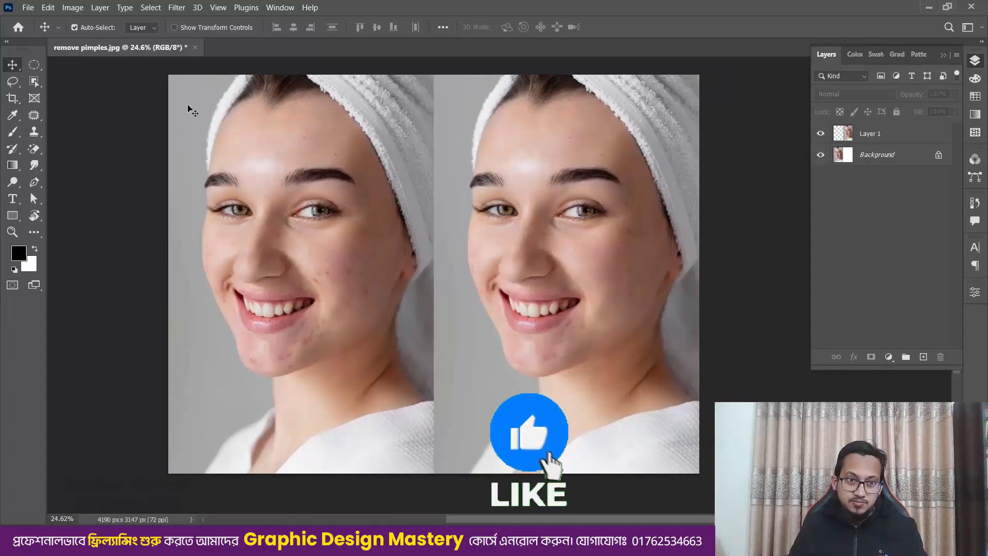